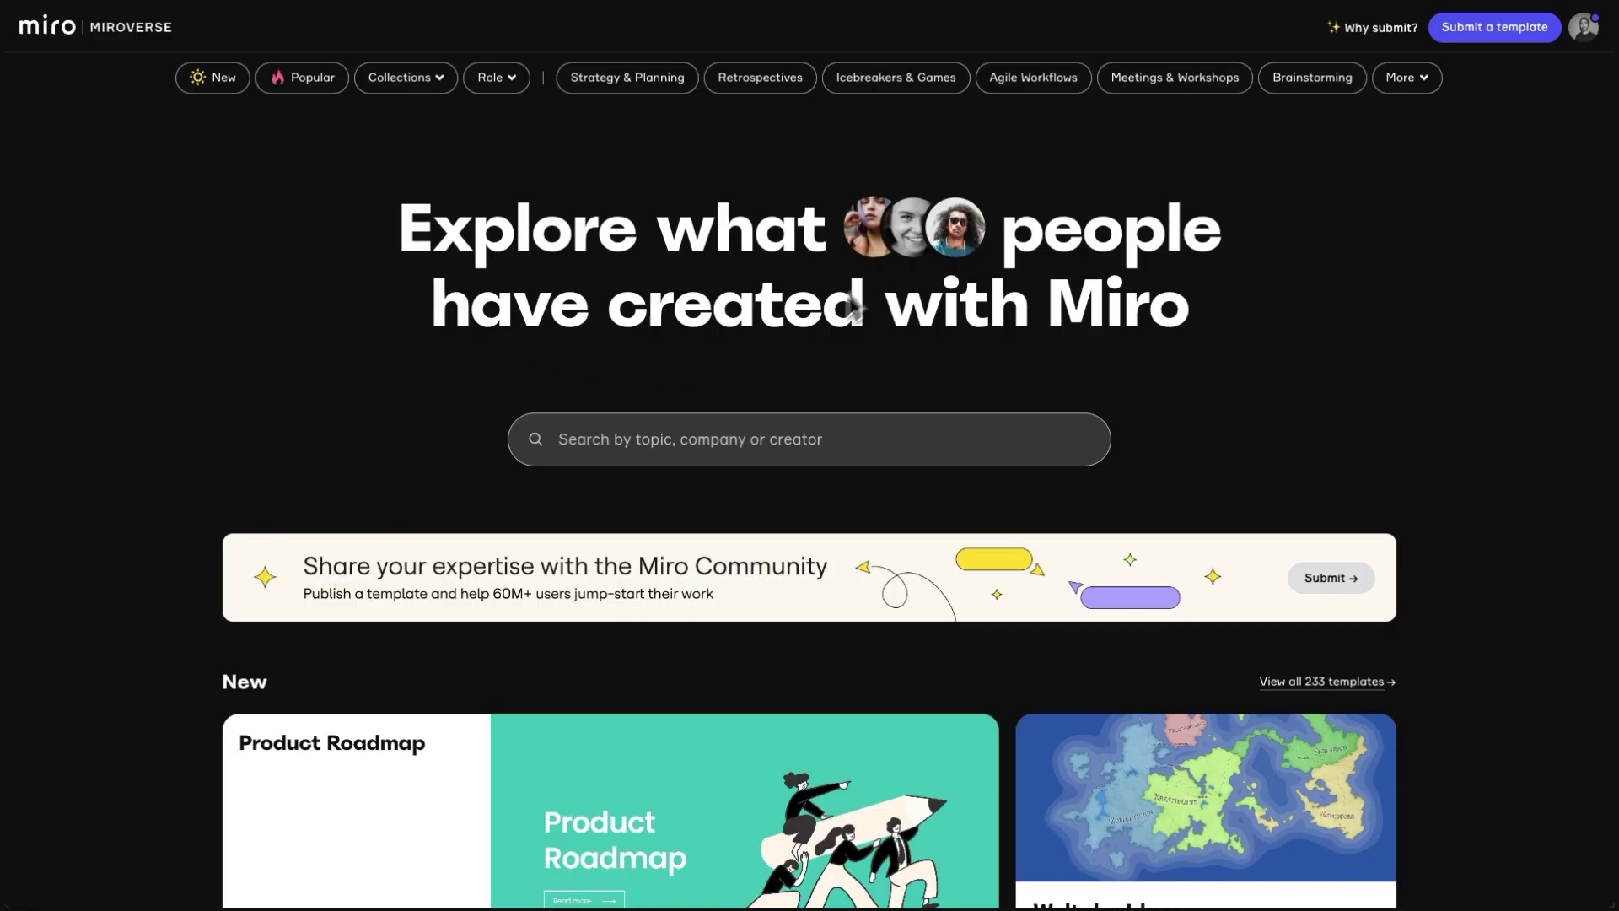
# - Scroll through the CCL Marketing Team Content Calendar board to the Home Base and FY '25 calendars
pyautogui.scroll(-12, 742, 347)
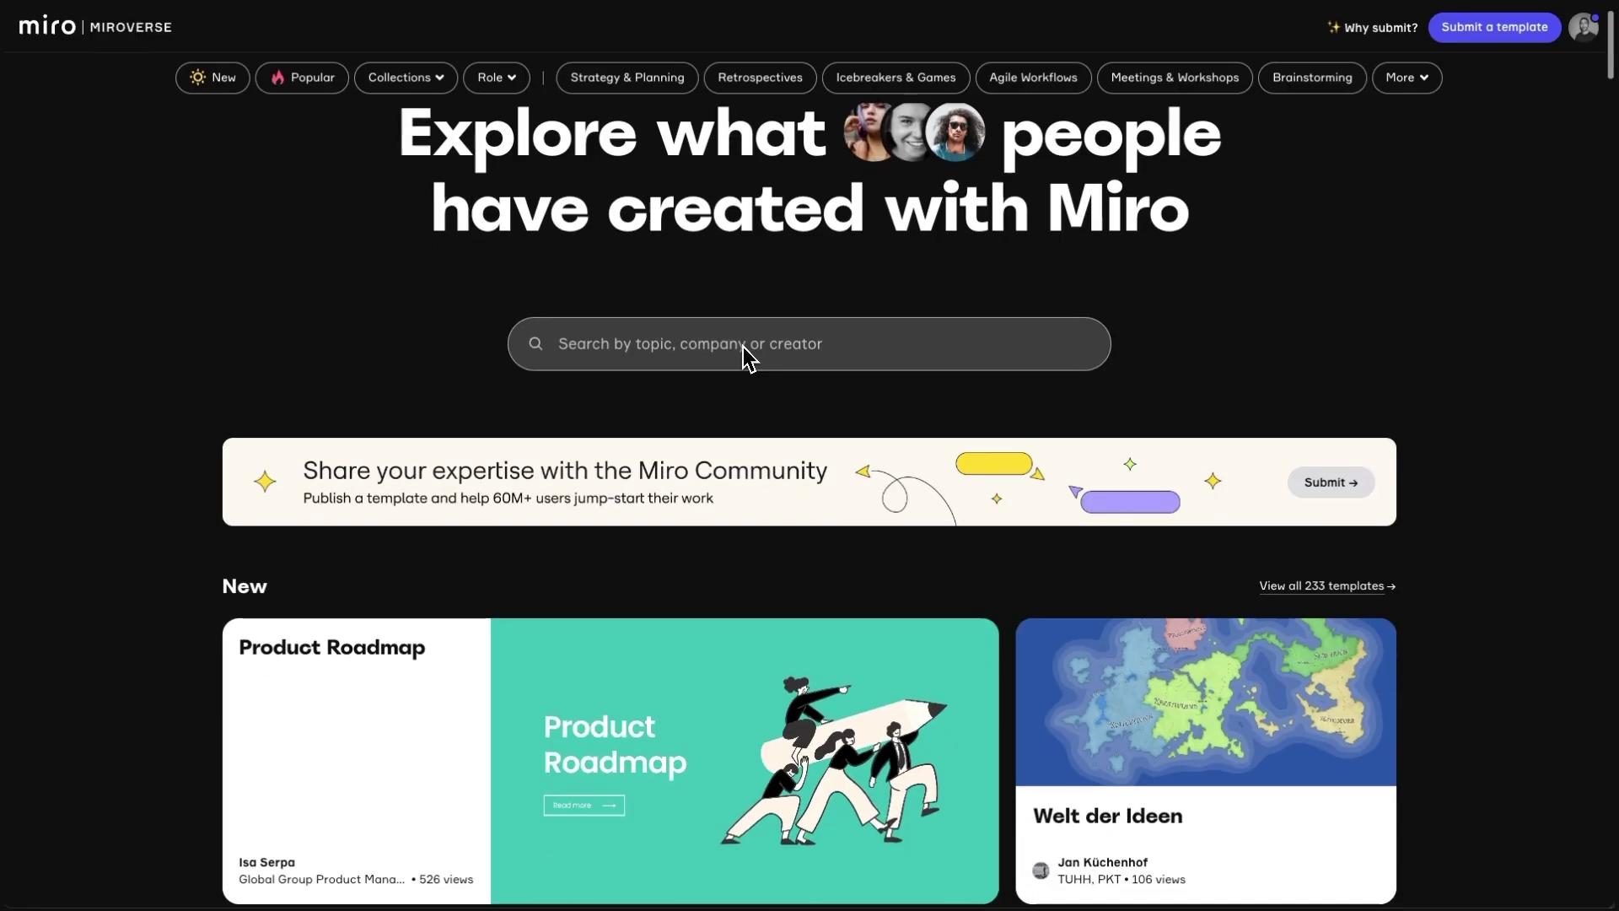
pyautogui.scroll(-12, 742, 347)
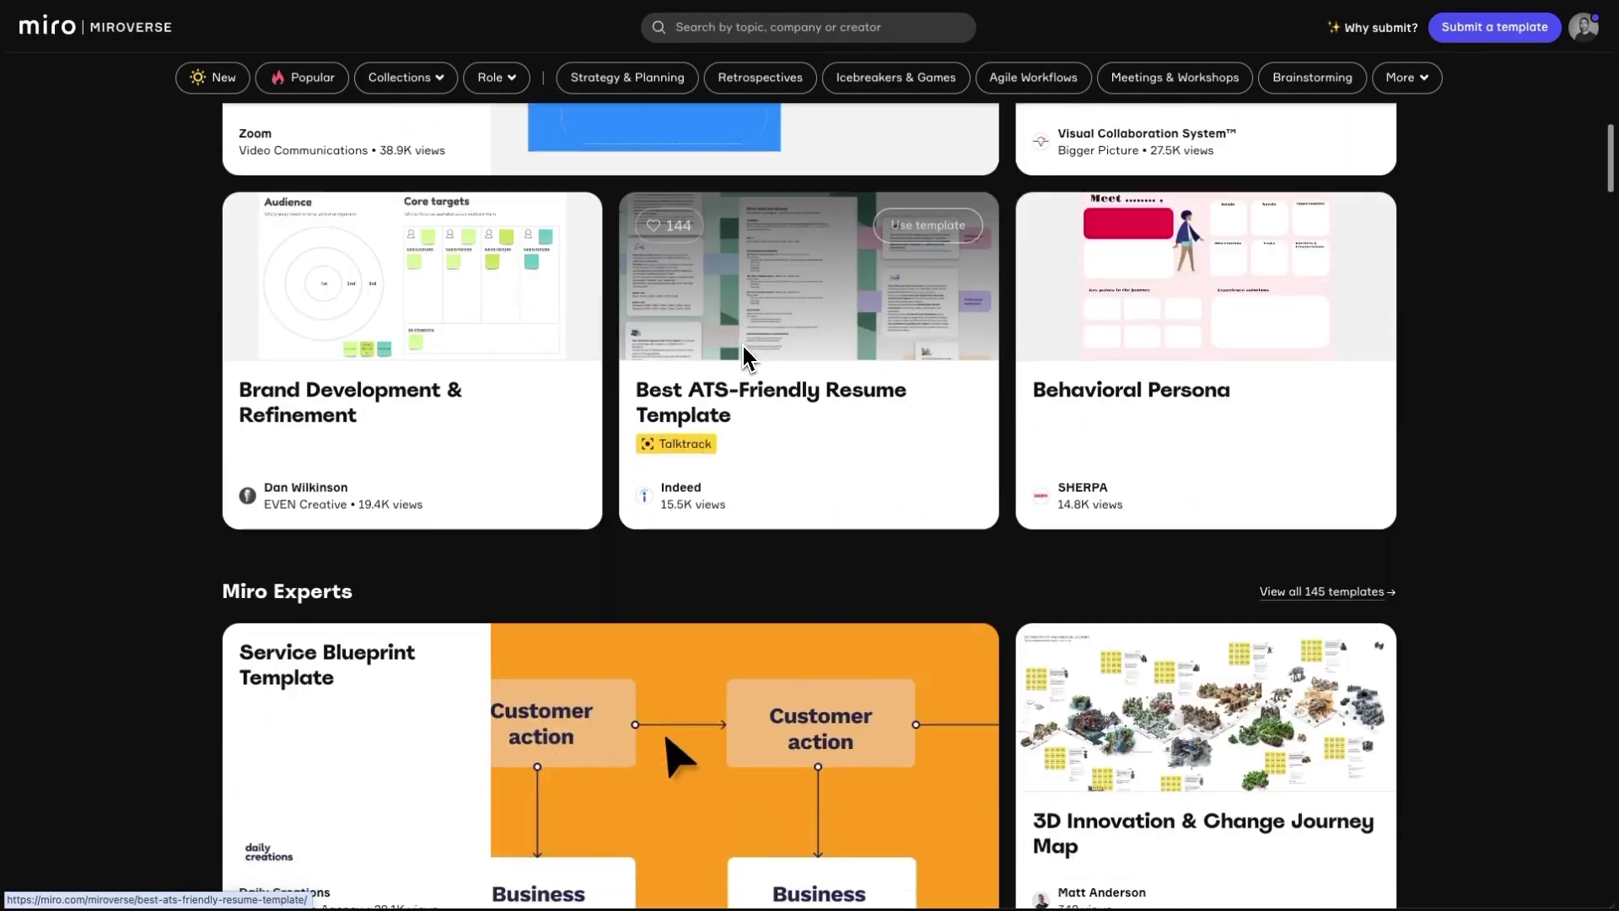
pyautogui.scroll(-12, 741, 342)
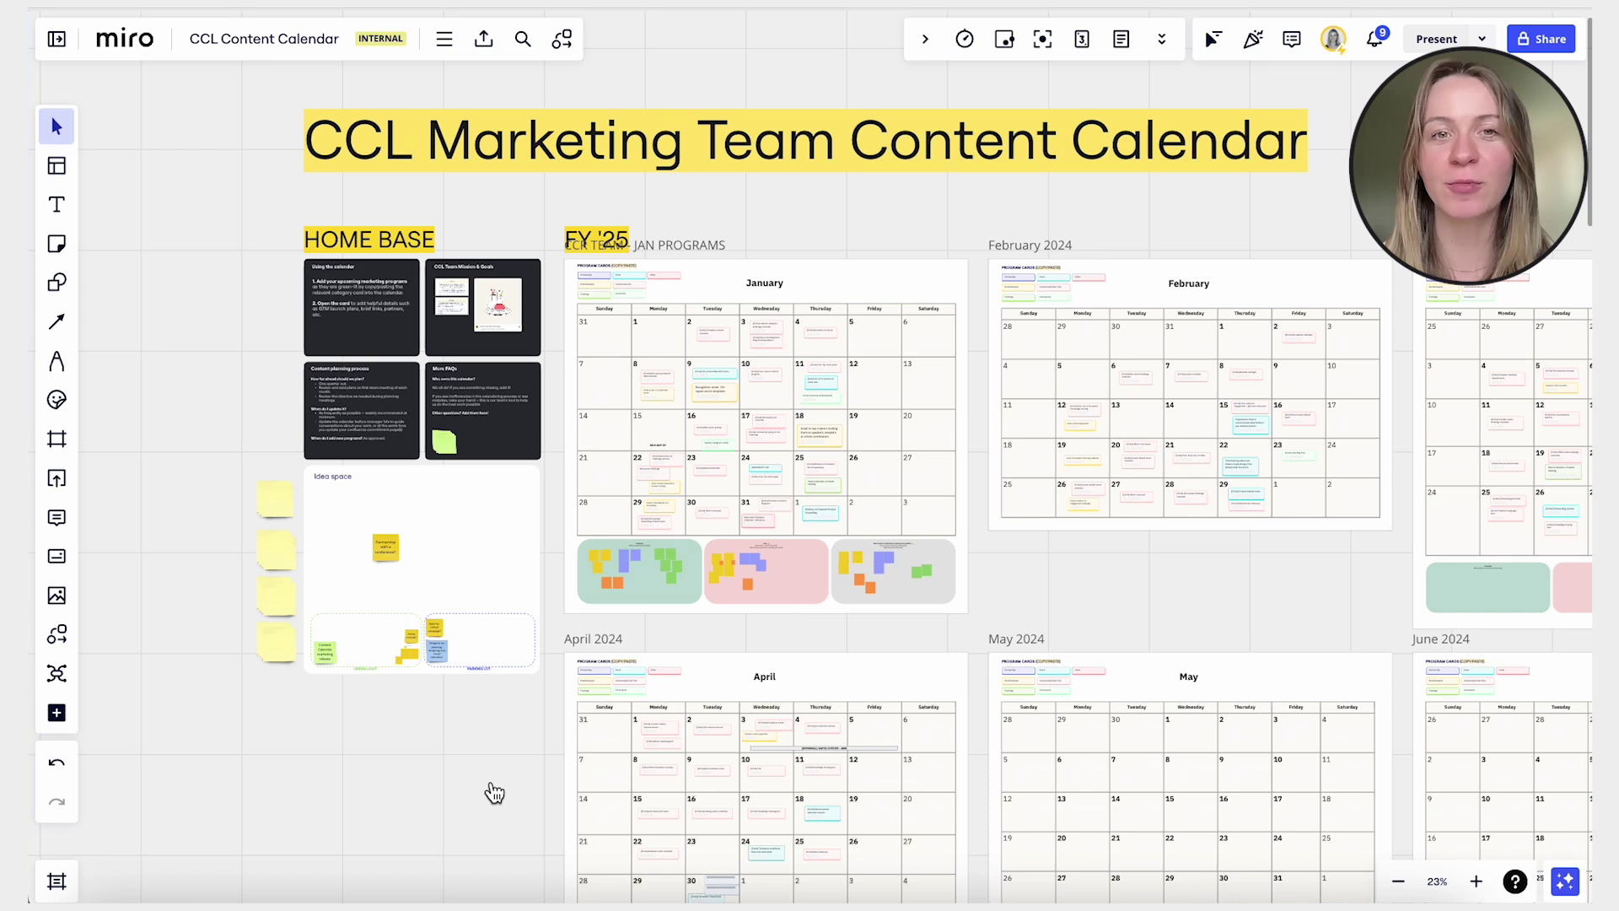
# - Delete the sticky notes in the Idea space and all three retrospective boards
pyautogui.scroll(5, 307, 595)
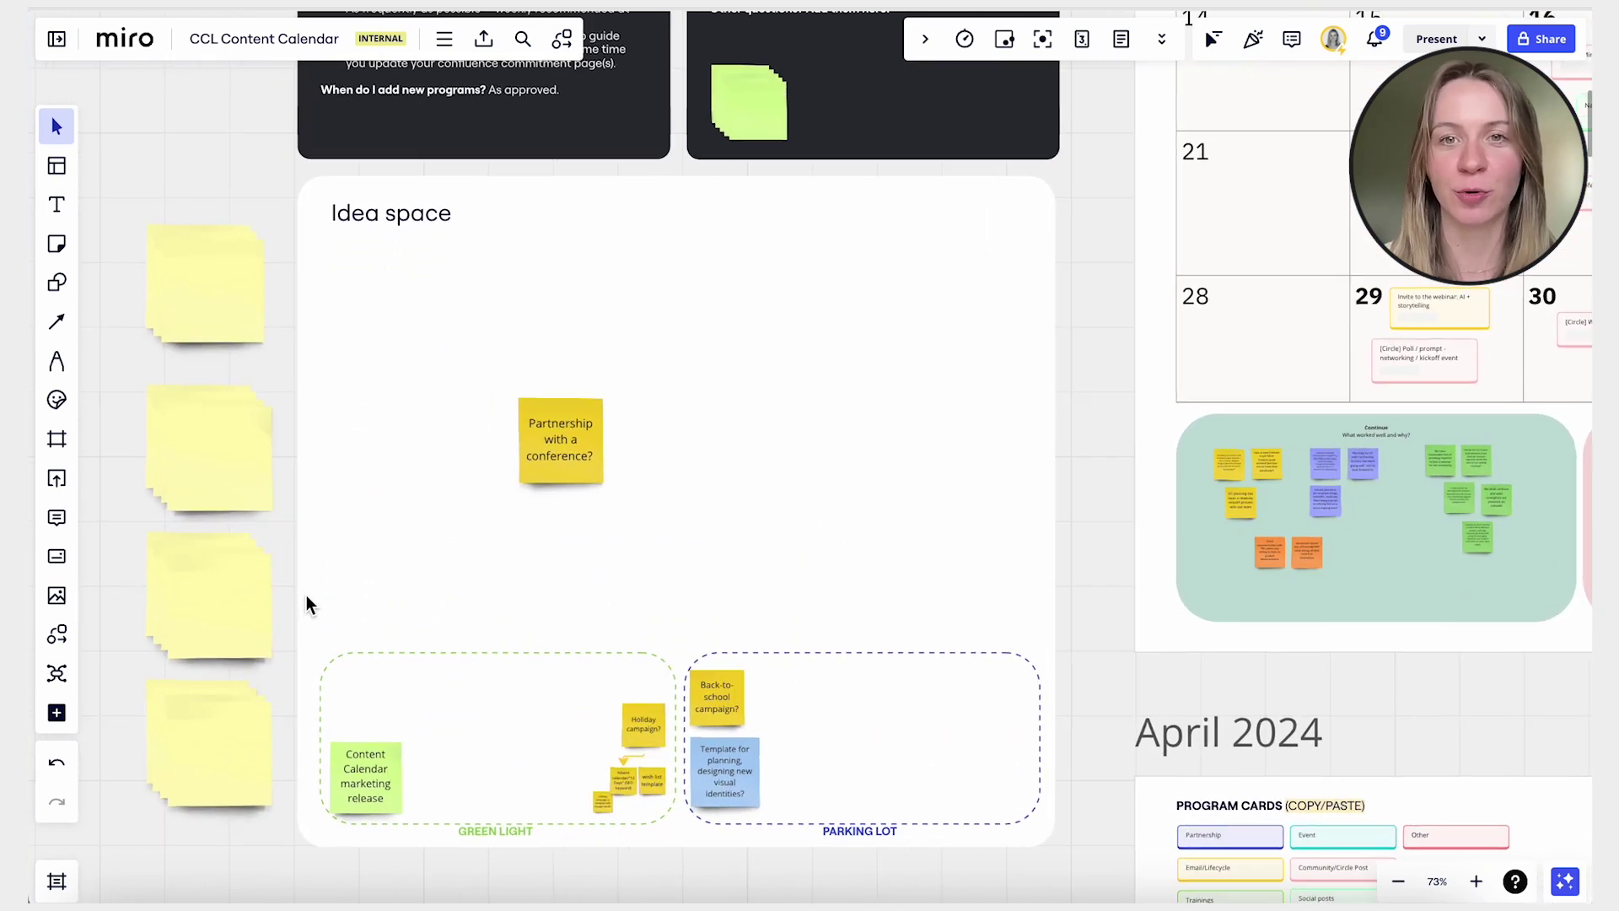
pyautogui.moveTo(325, 422); pyautogui.dragTo(779, 816)
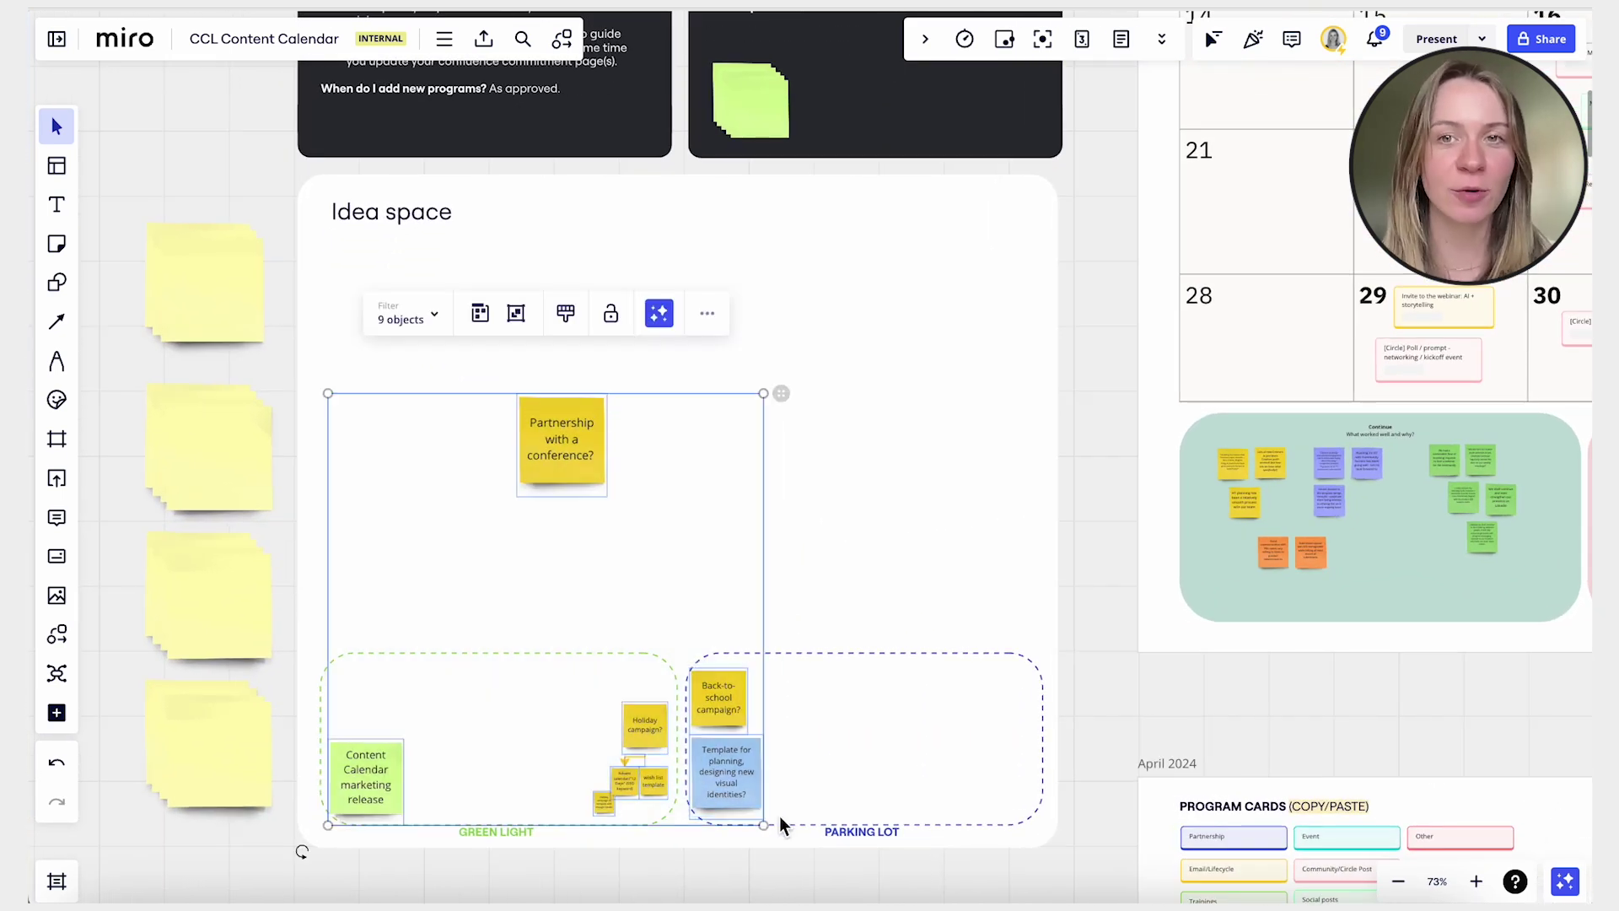
pyautogui.press('Delete')
pyautogui.hscroll(10, 1492, 523)
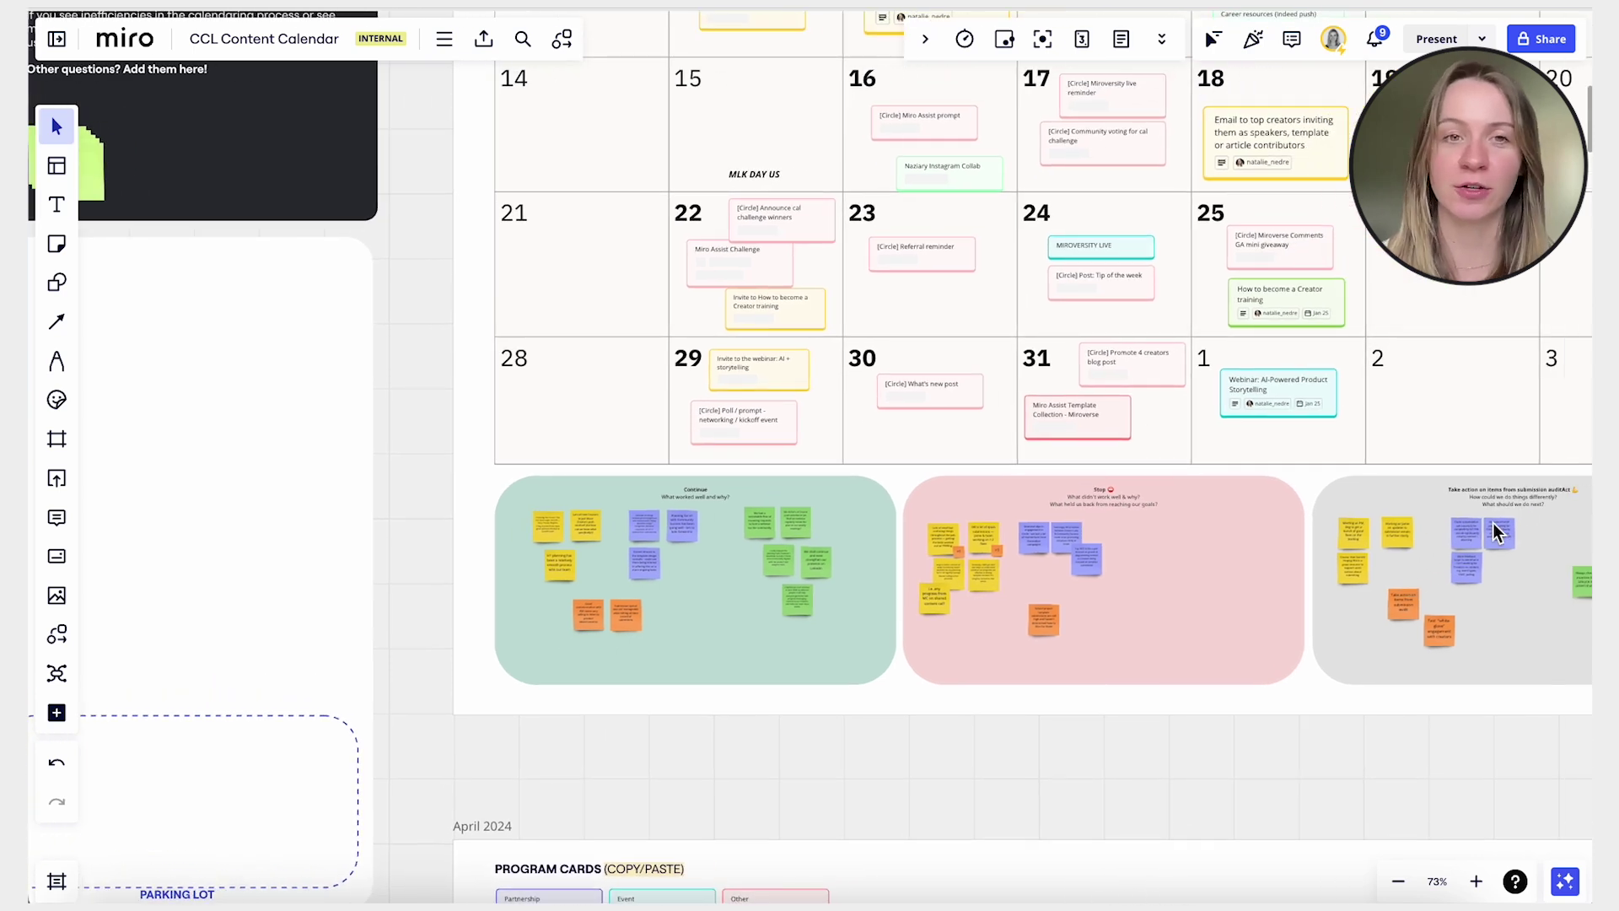
pyautogui.moveTo(412, 543); pyautogui.dragTo(1545, 671)
pyautogui.press('Delete')
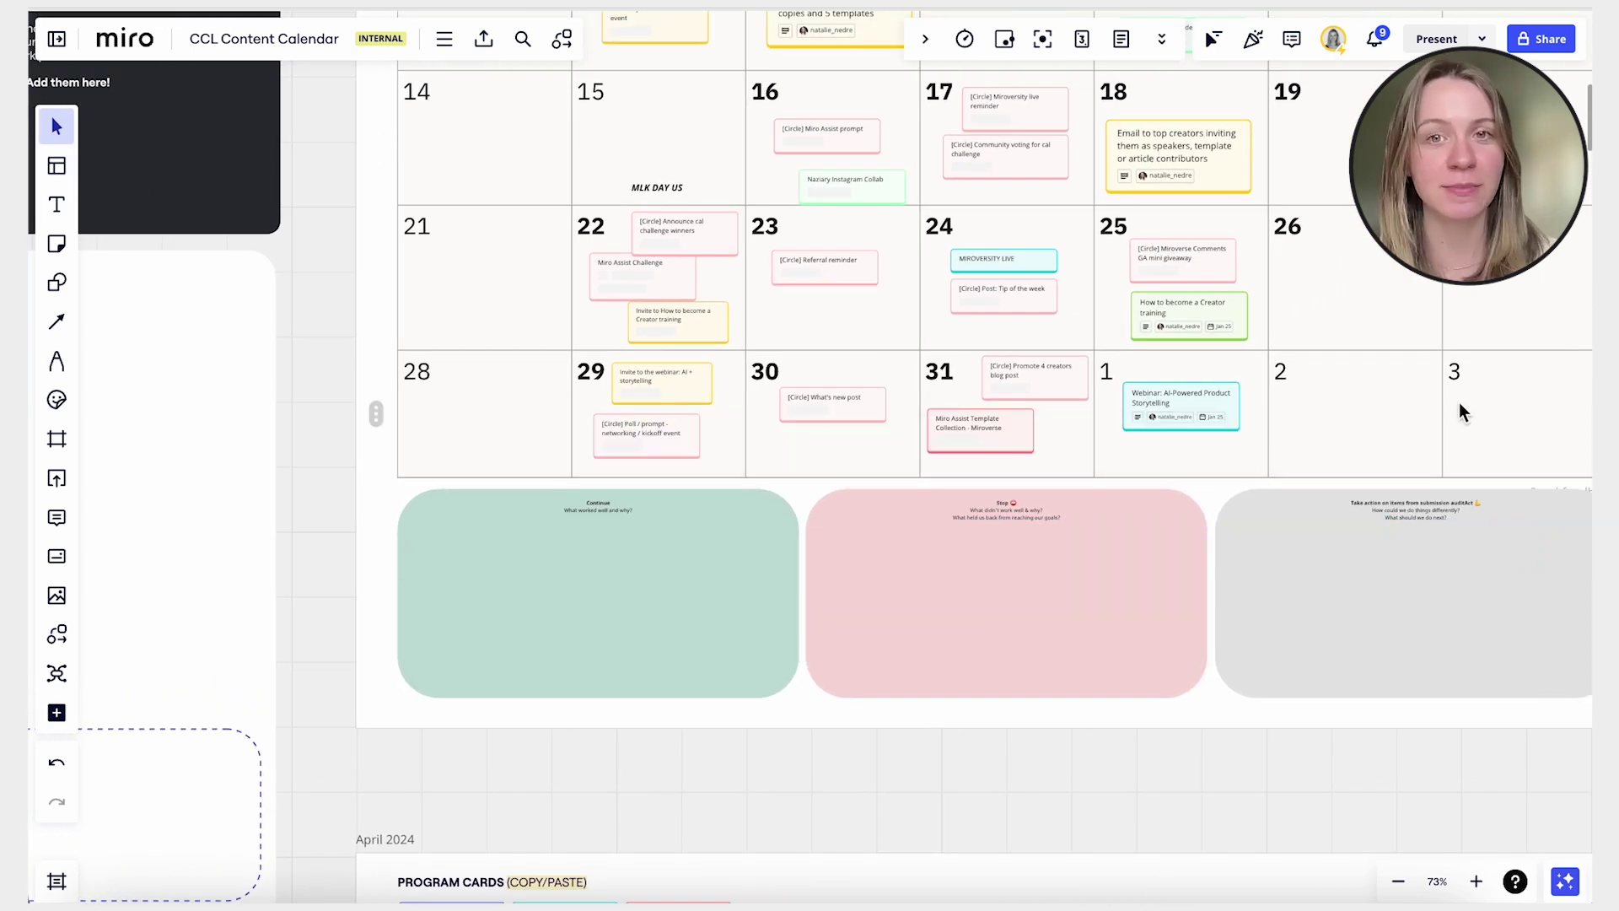
# - Delete the January program cards and February sticky notes from the calendar
pyautogui.scroll(4, 1459, 403)
pyautogui.hscroll(2, 1459, 403)
pyautogui.moveTo(344, 89); pyautogui.dragTo(1130, 743)
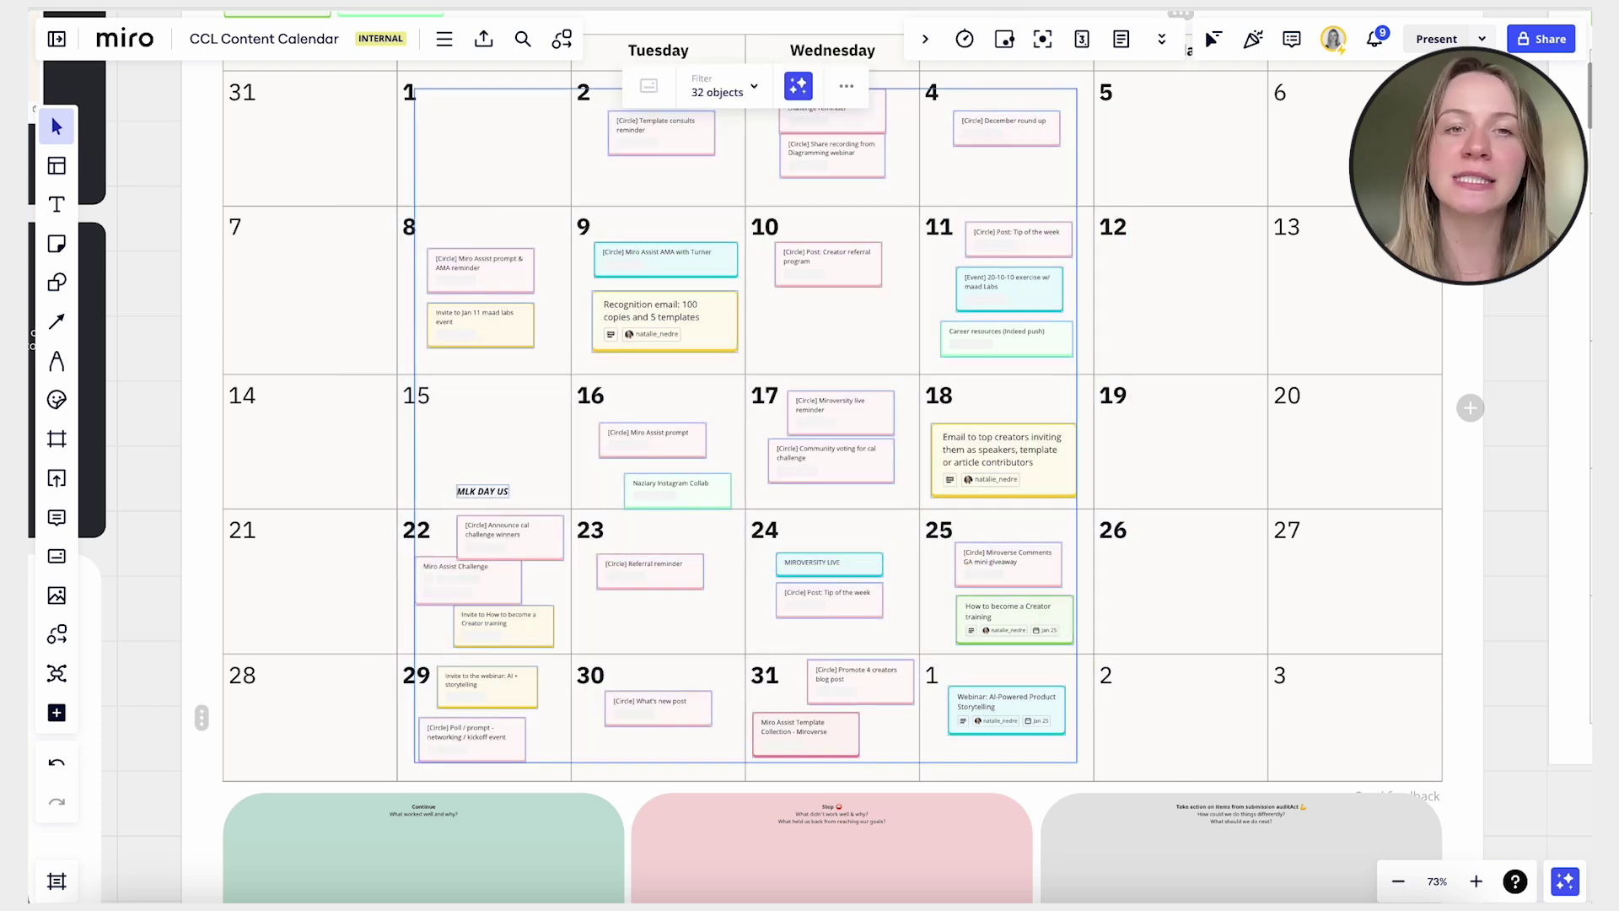
pyautogui.press('Delete')
pyautogui.scroll(-5, 678, 683)
pyautogui.hscroll(10, 678, 684)
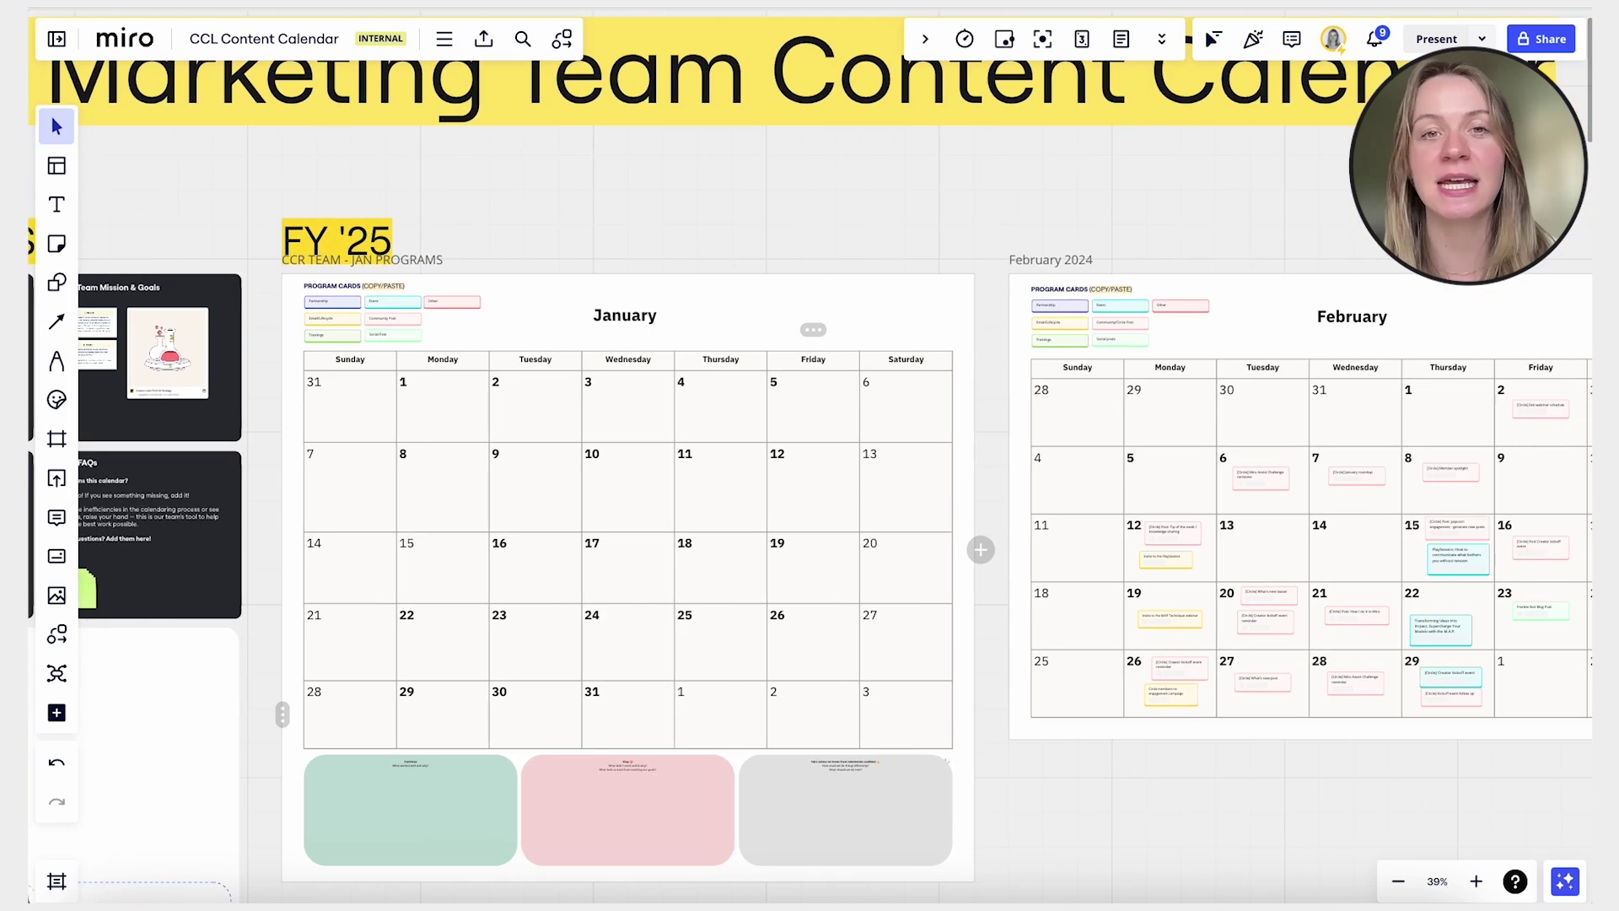
pyautogui.moveTo(653, 398); pyautogui.dragTo(1131, 701)
pyautogui.press('Delete')
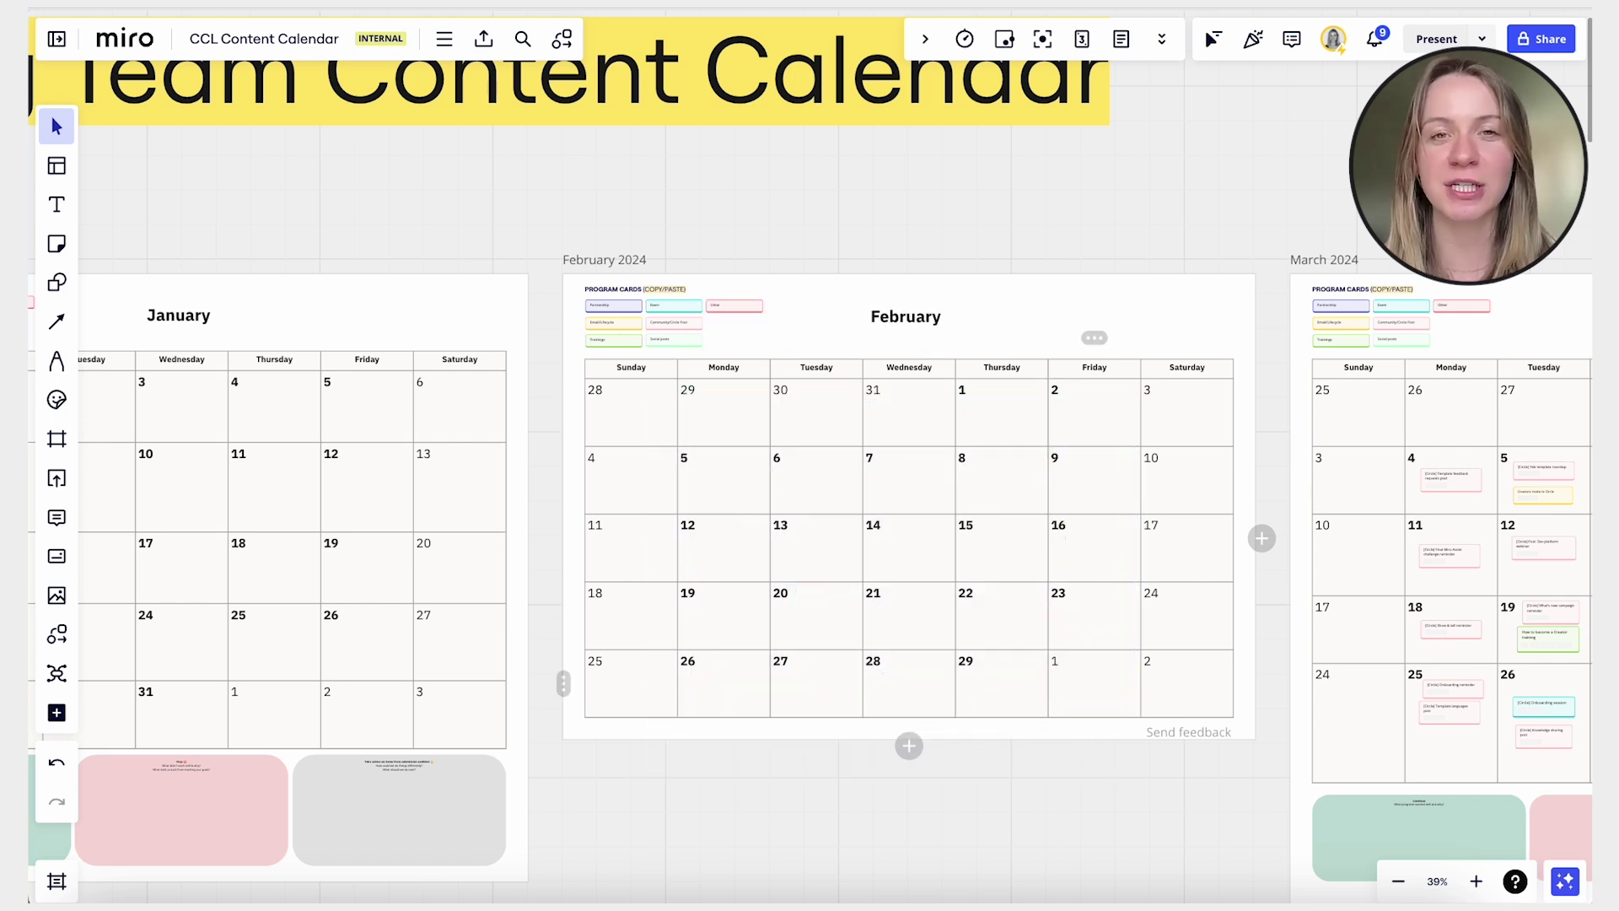
# - Delete the March sticky notes and the 22 April sticky notes
pyautogui.hscroll(10, 1037, 677)
pyautogui.moveTo(553, 394); pyautogui.dragTo(1077, 742)
pyautogui.press('Delete')
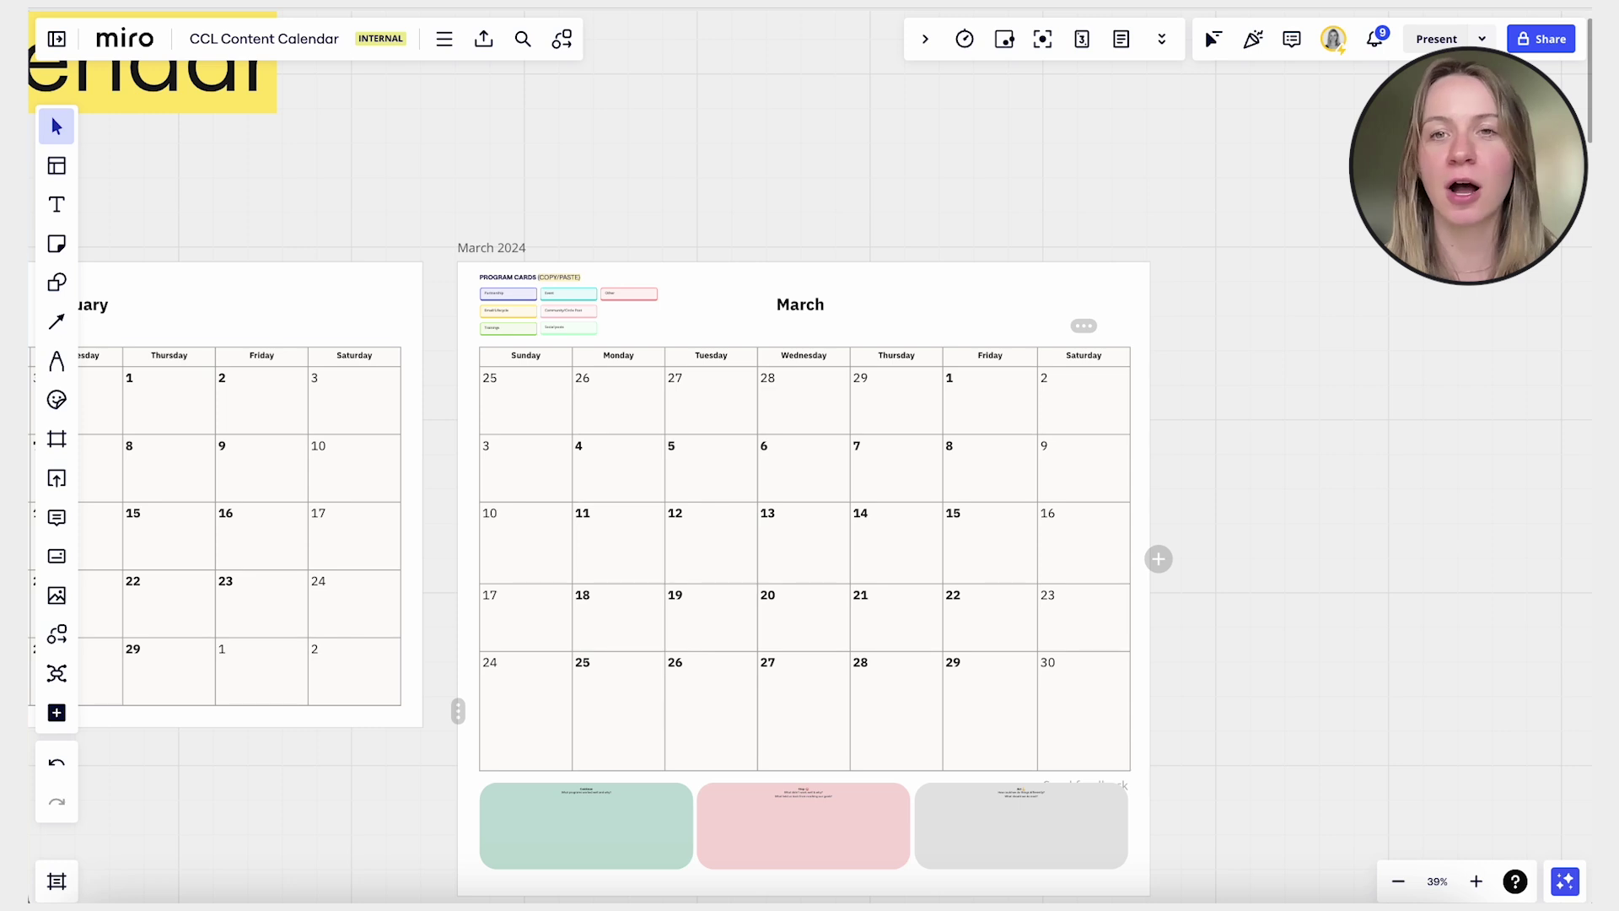
pyautogui.scroll(-10, 612, 374)
pyautogui.moveTo(604, 253); pyautogui.dragTo(1088, 581)
pyautogui.press('Delete')
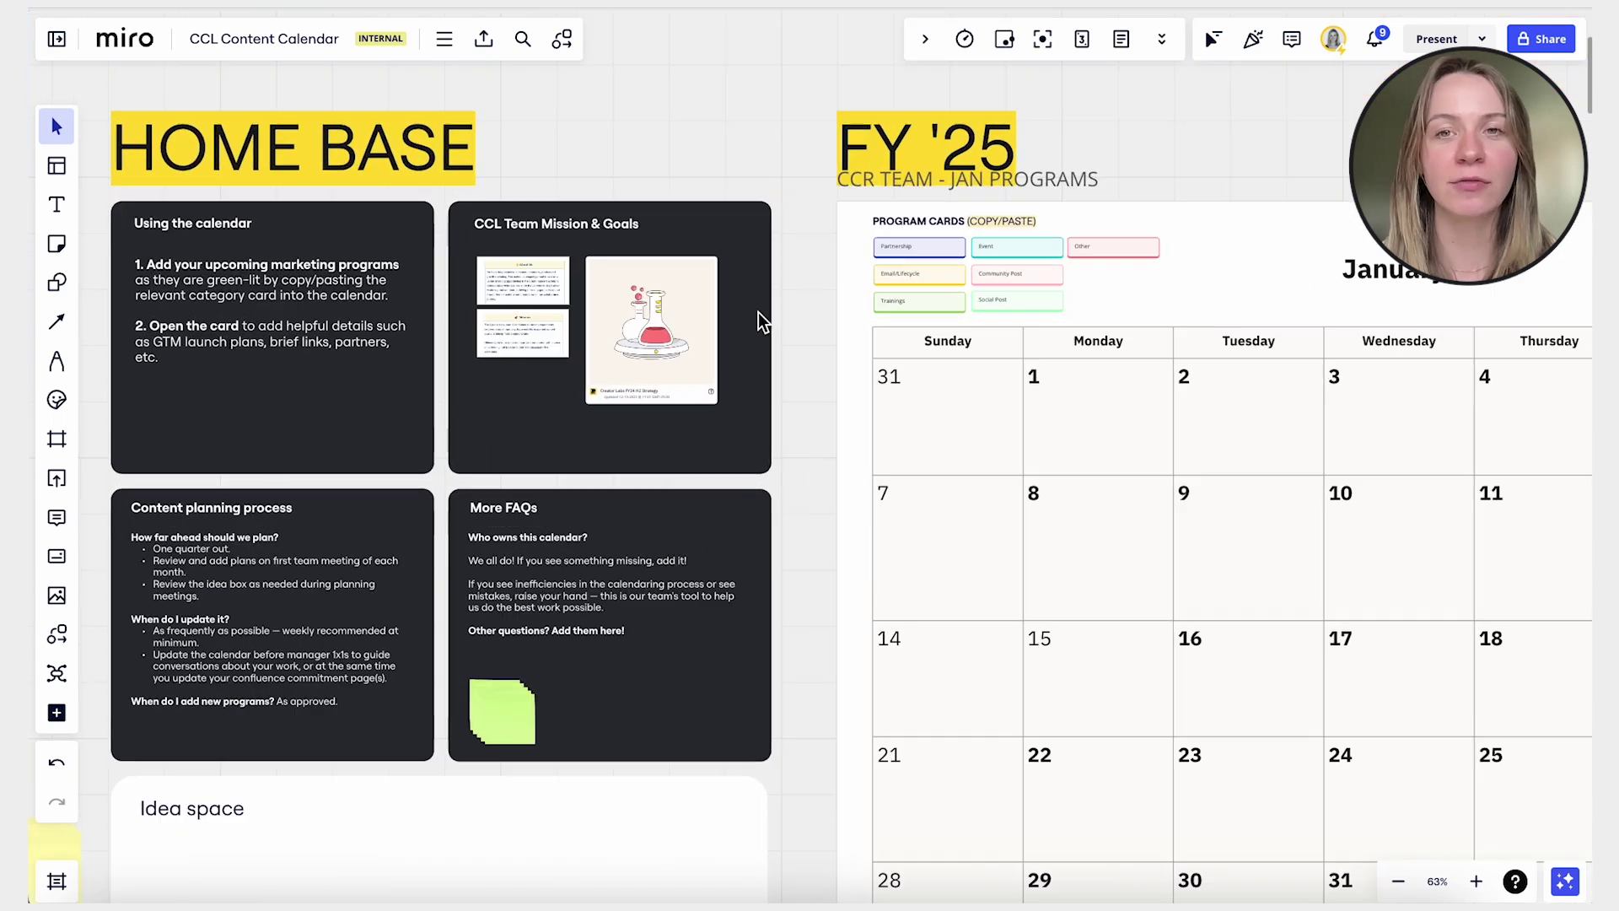
# - Delete the images inside the Mission & Goals card
pyautogui.scroll(1, 758, 321)
pyautogui.moveTo(445, 254); pyautogui.dragTo(723, 393)
pyautogui.press('Delete')
pyautogui.scroll(-5, 724, 393)
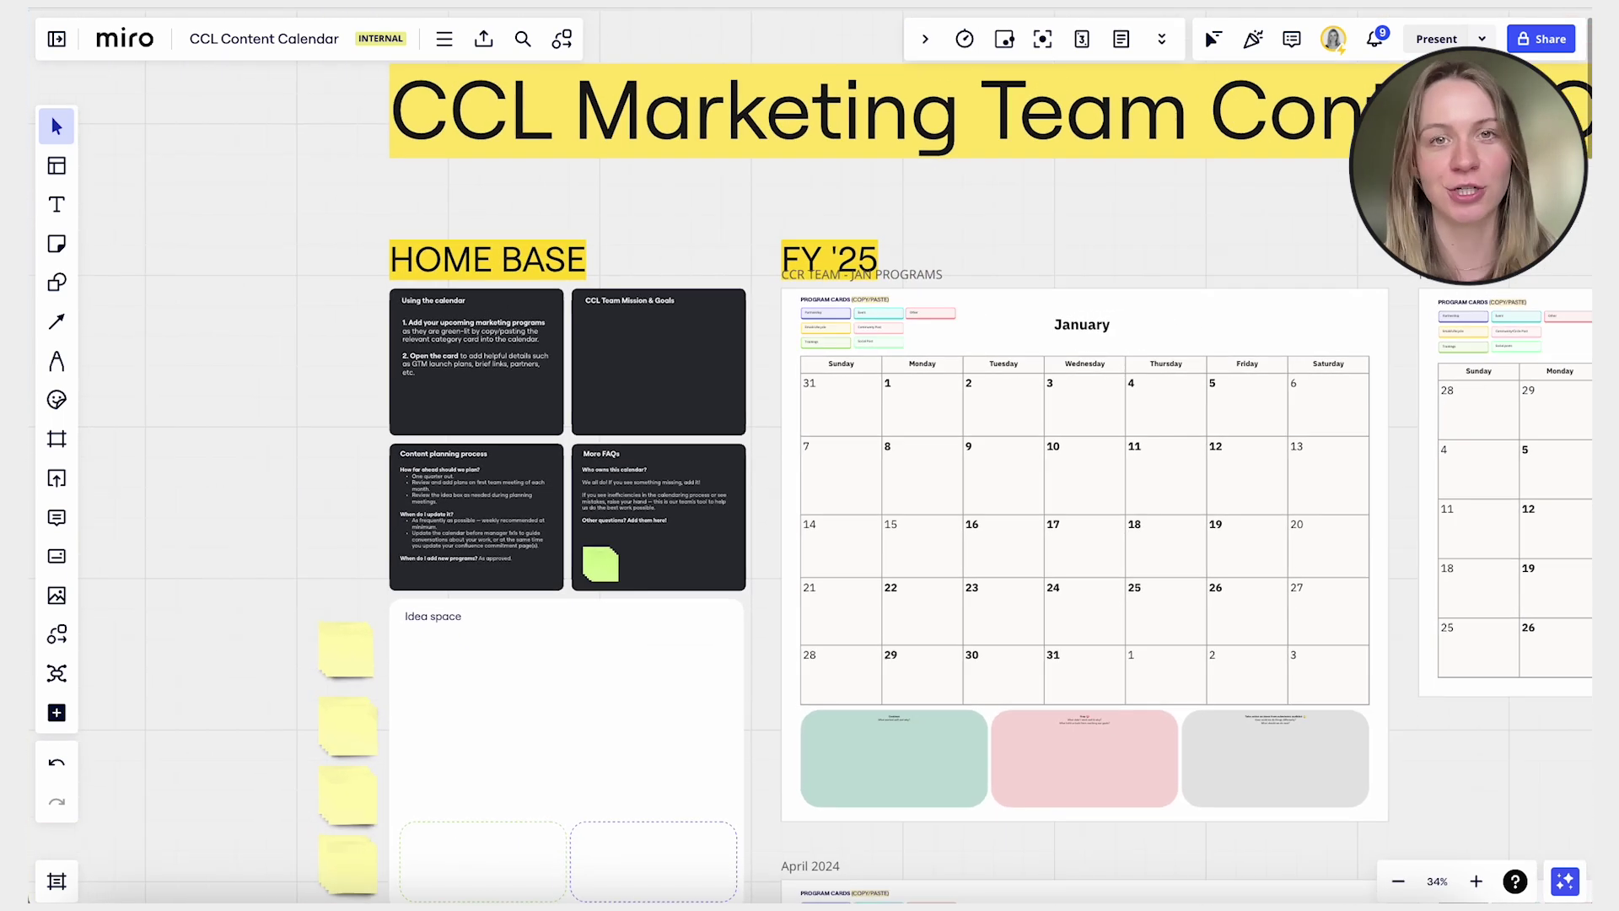
pyautogui.scroll(-2, 723, 392)
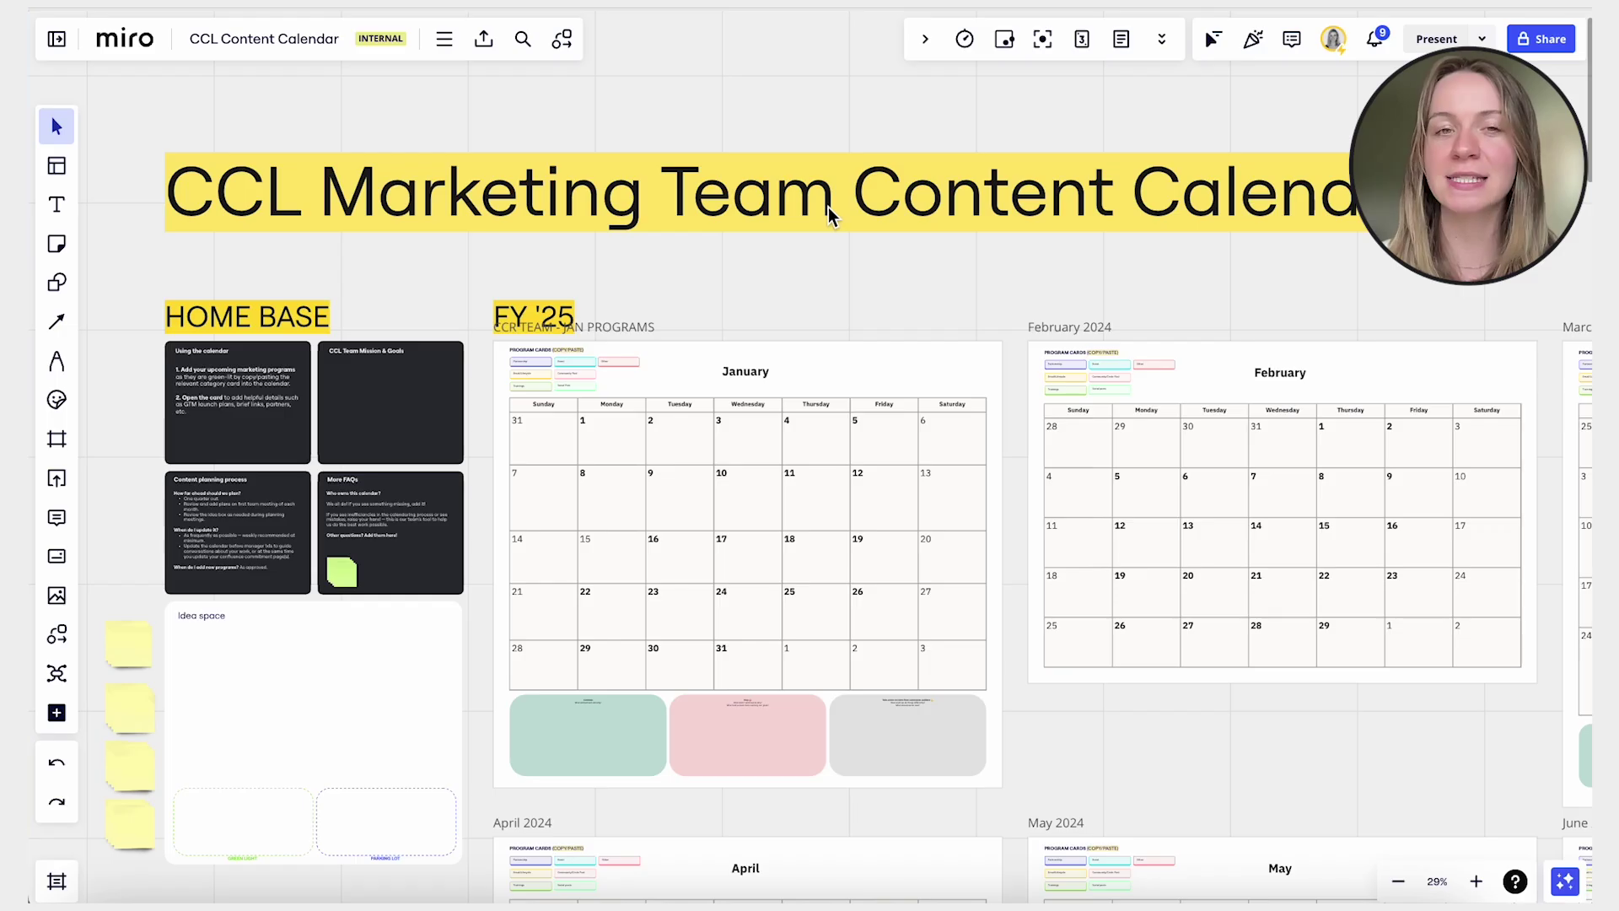
# - Replace 'CCL Marketing Team' in the Mission & Goals heading with '[Team Name]'
pyautogui.doubleClick(828, 206)
pyautogui.moveTo(829, 202); pyautogui.dragTo(189, 191)
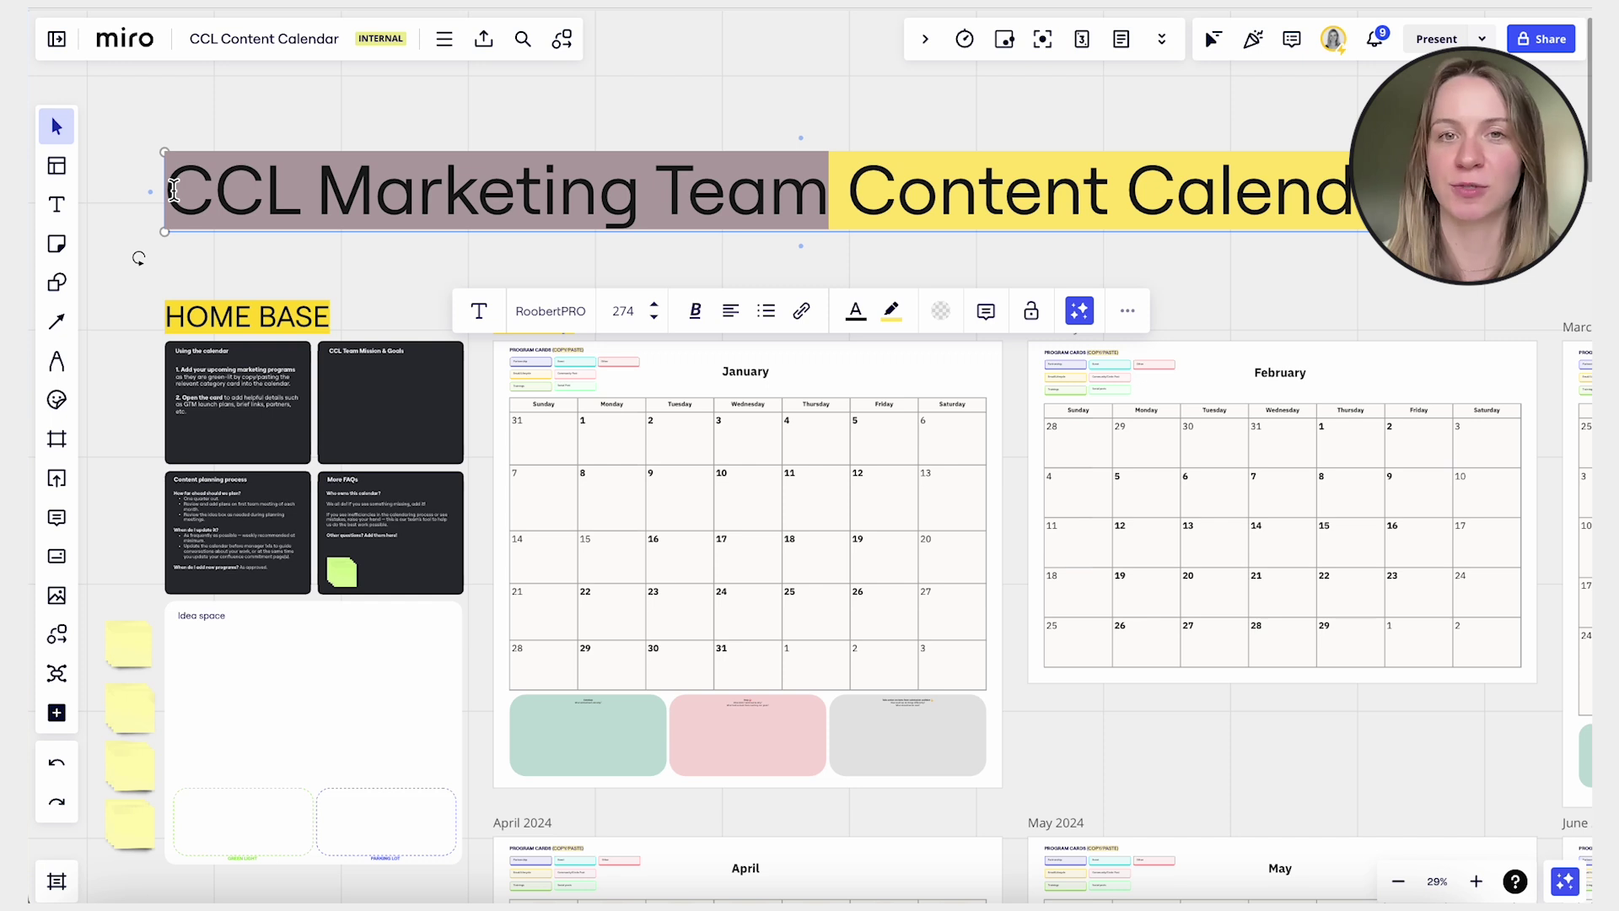
pyautogui.write('[Team Name]')
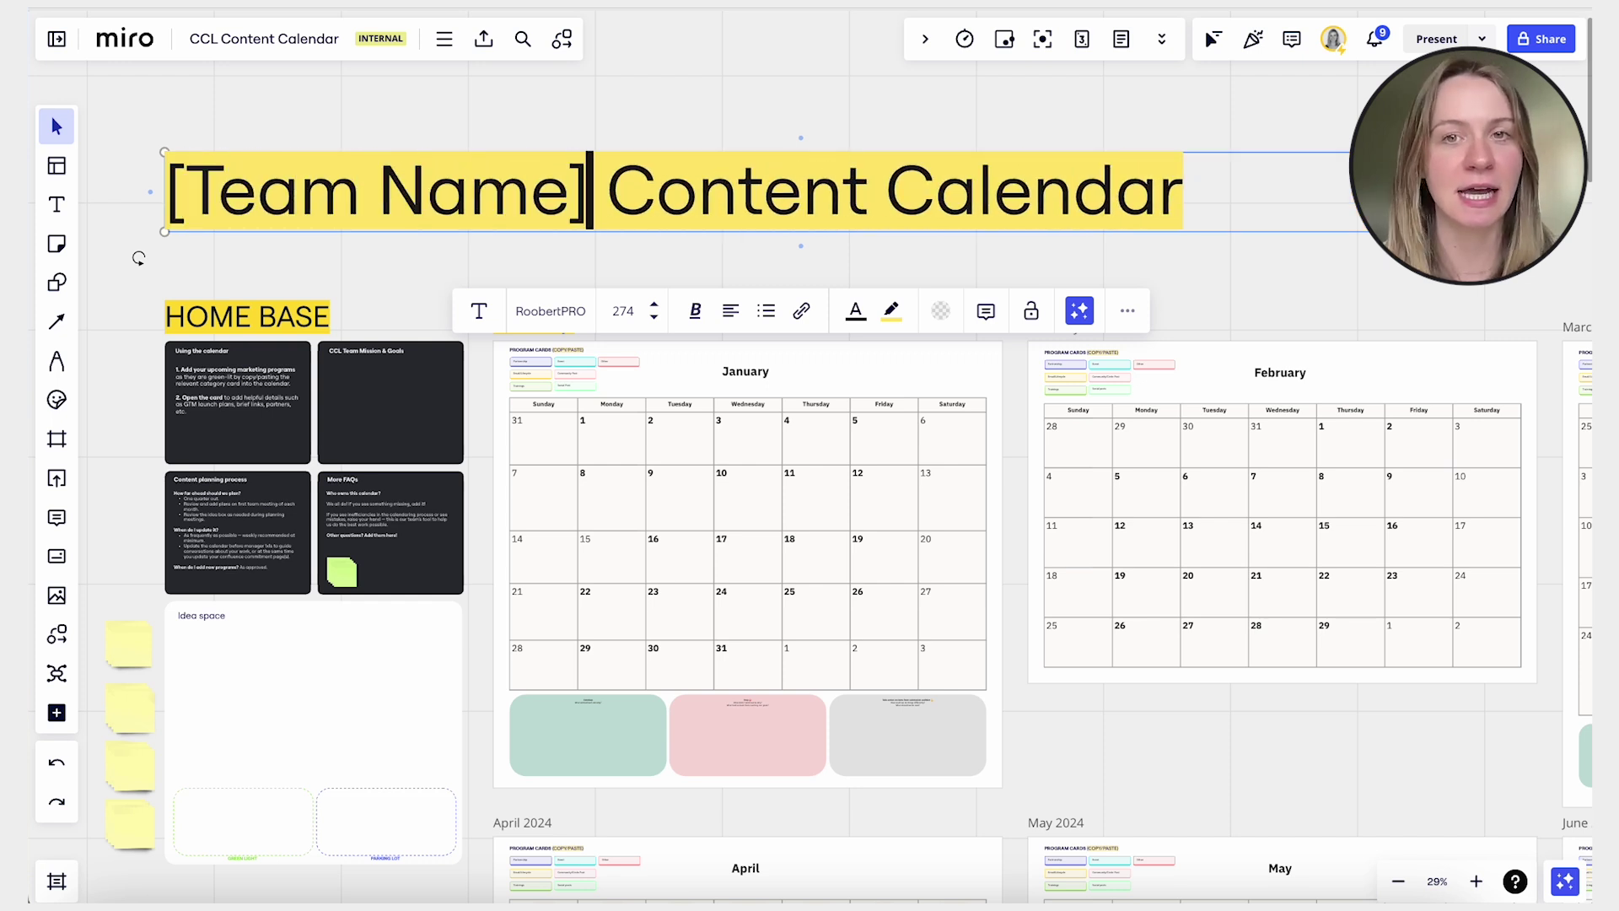
pyautogui.click(245, 269)
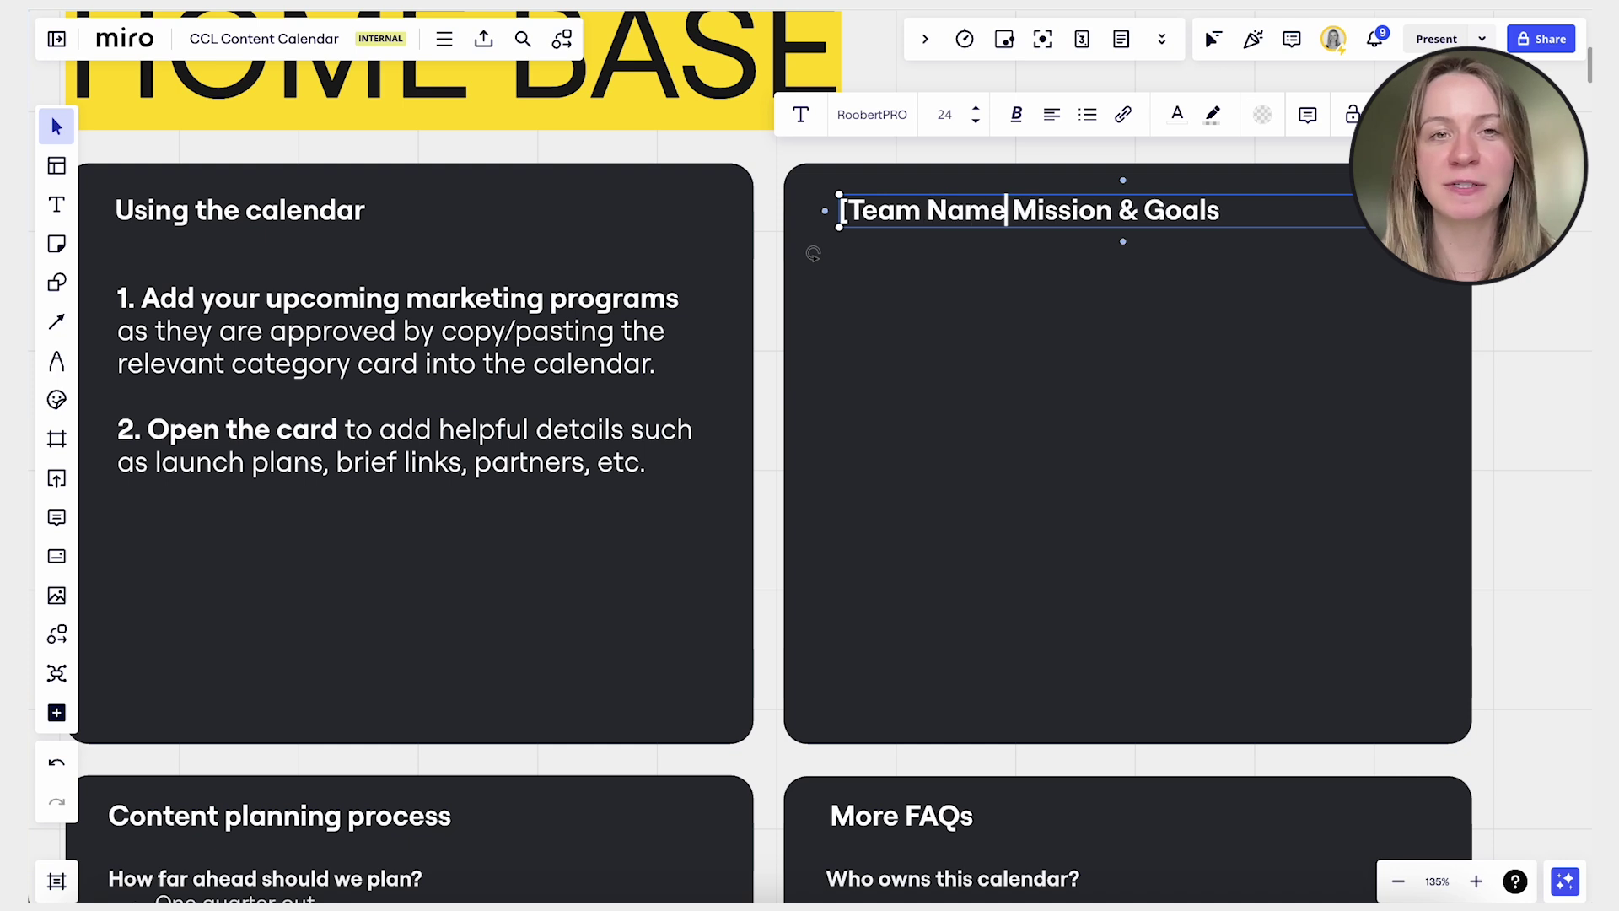
pyautogui.press('Escape')
# - Change the FY '25 heading to '[Fiscal Year]' and widen it to fit one line
pyautogui.scroll(-5, 1019, 435)
pyautogui.hscroll(5, 1019, 435)
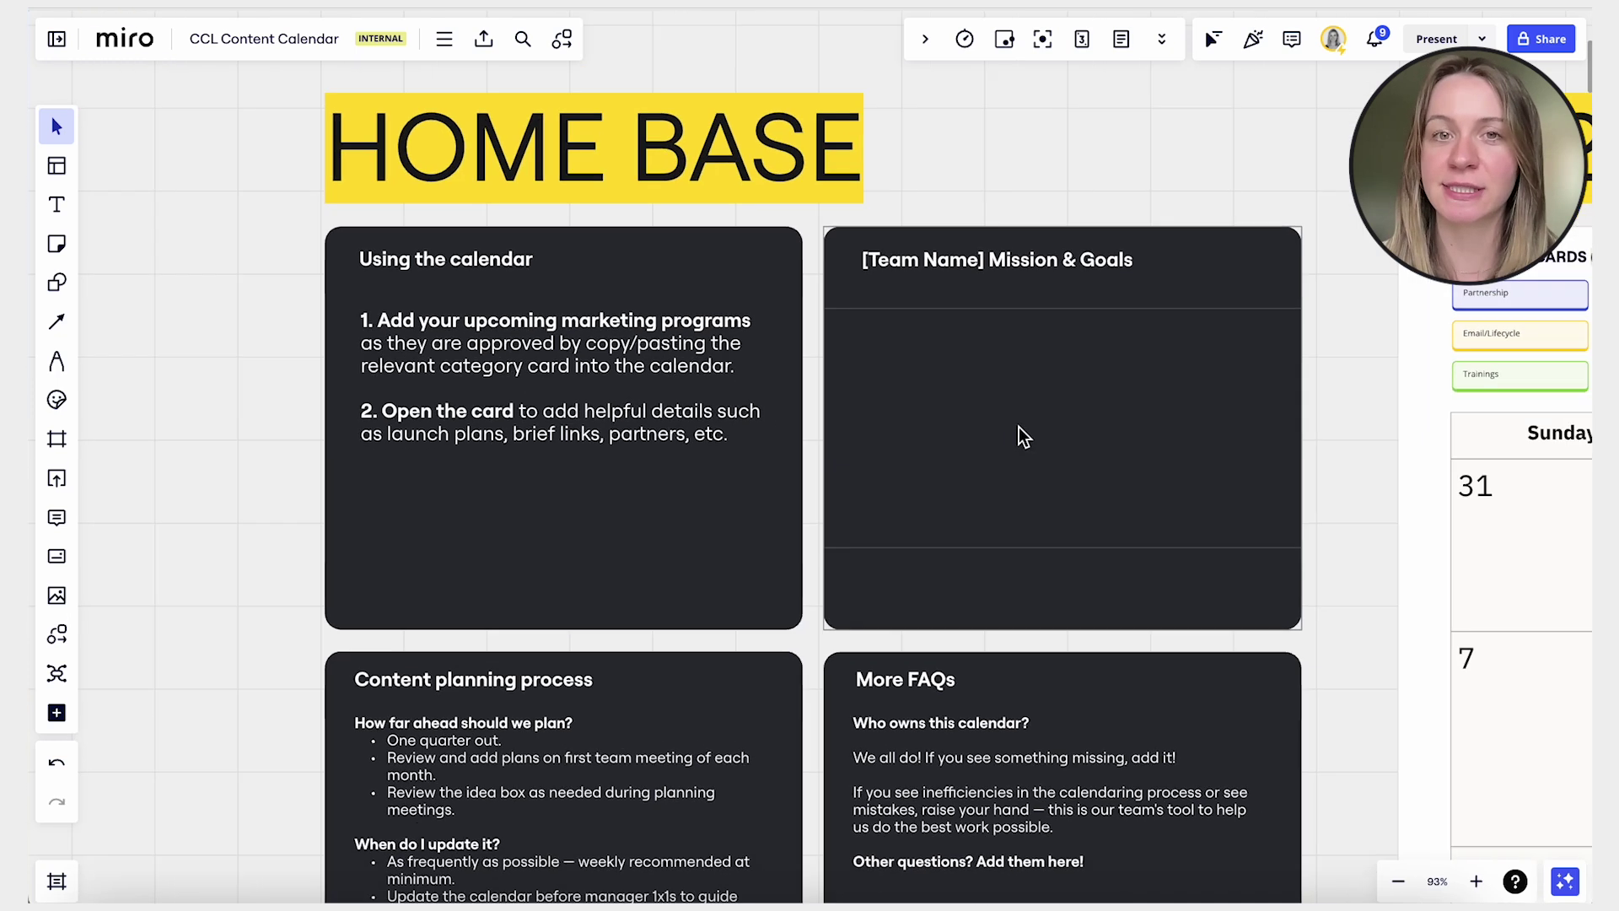
pyautogui.hscroll(3, 1019, 427)
pyautogui.scroll(3, 1019, 427)
pyautogui.scroll(3, 871, 314)
pyautogui.doubleClick(871, 315)
pyautogui.write('[Fiscal Year')
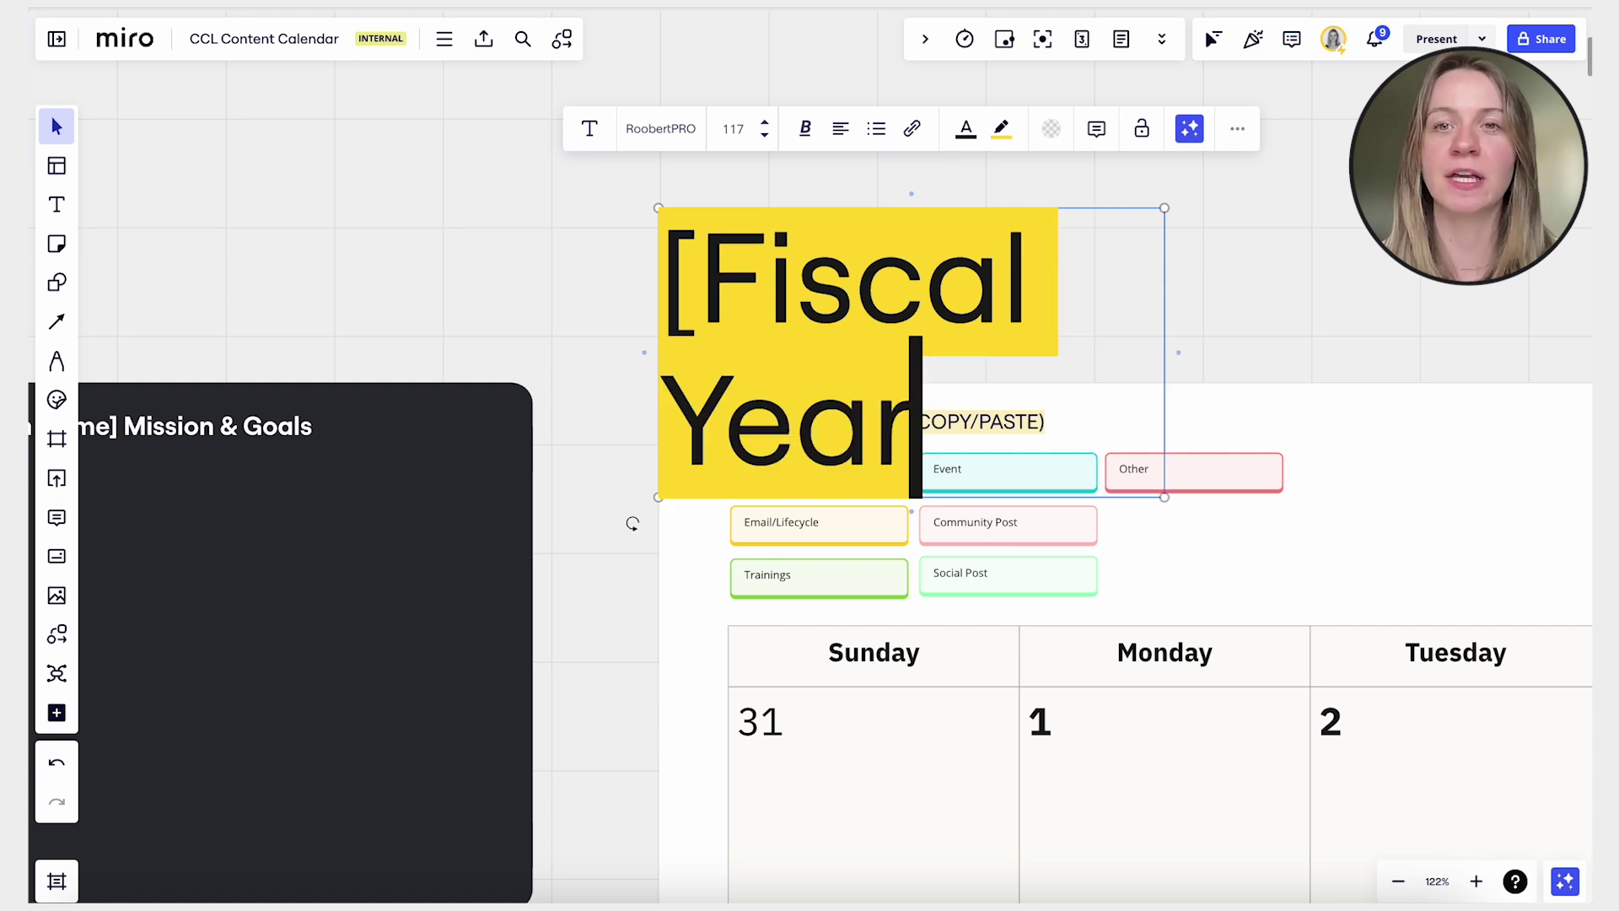
pyautogui.moveTo(1166, 381); pyautogui.dragTo(1439, 363)
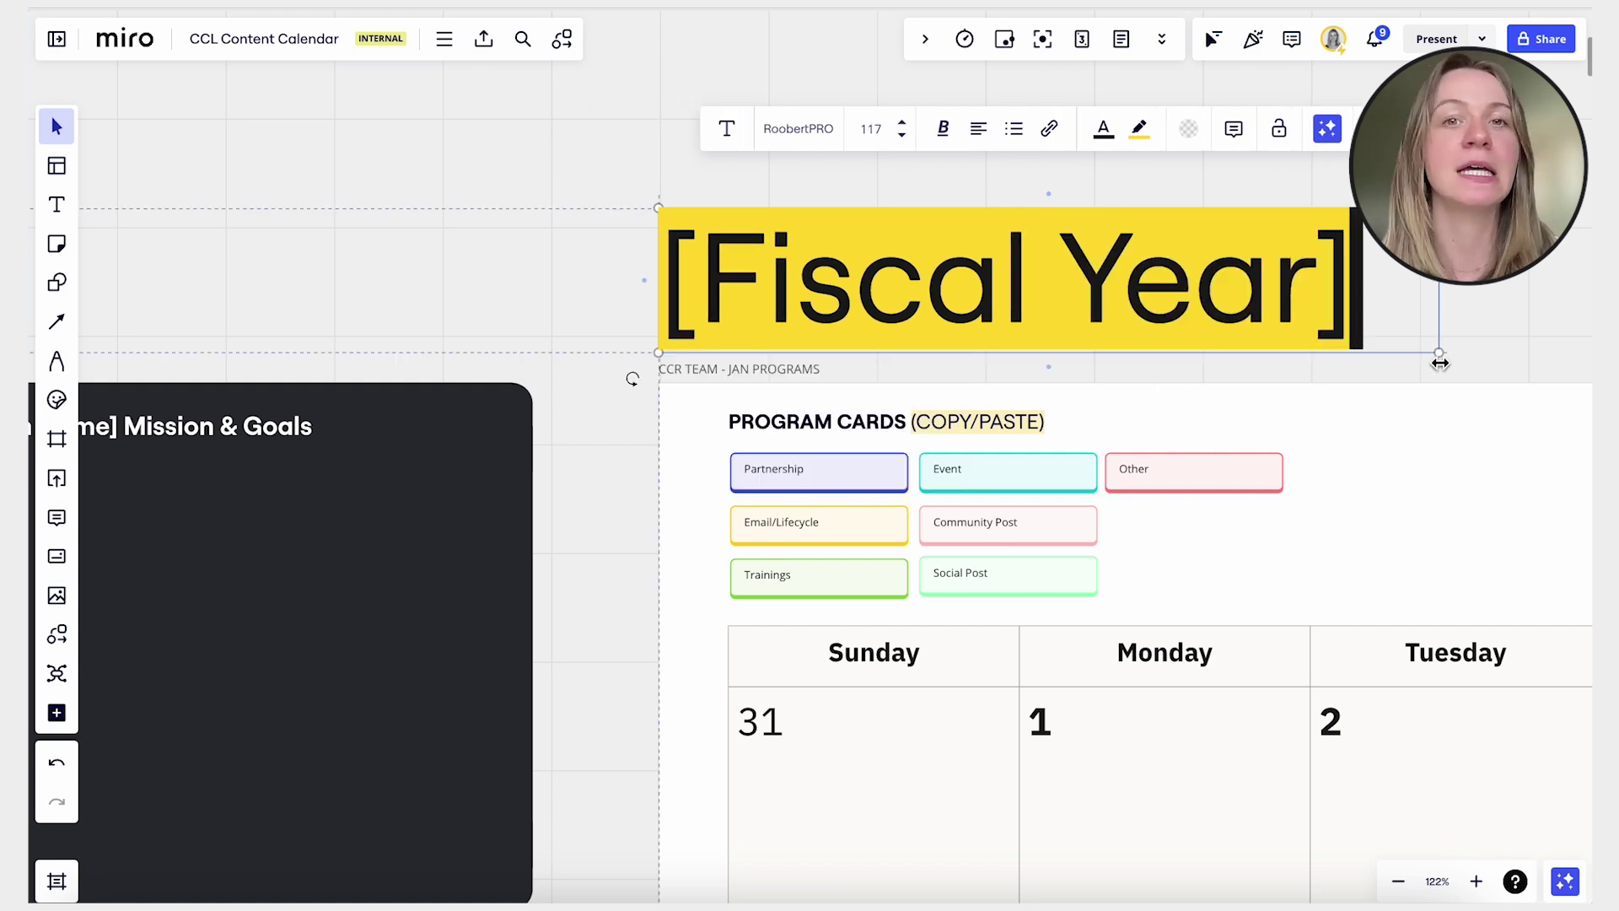
# - Rename the first month's calendar frame to 'January'
pyautogui.scroll(5, 778, 398)
pyautogui.click(544, 342)
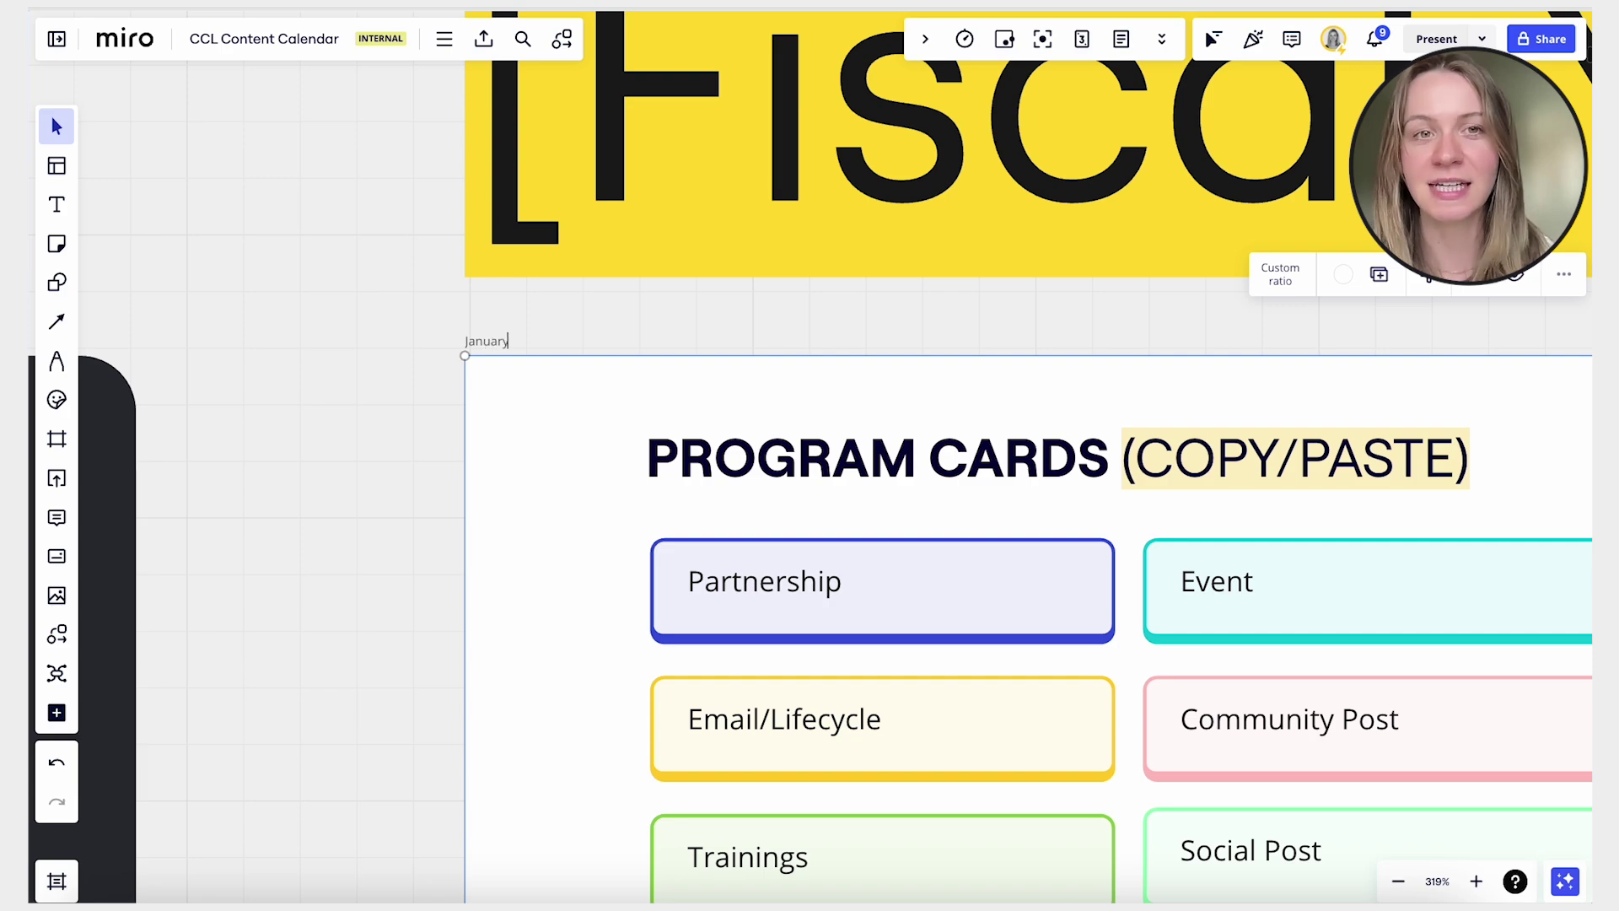
pyautogui.write('Januar')
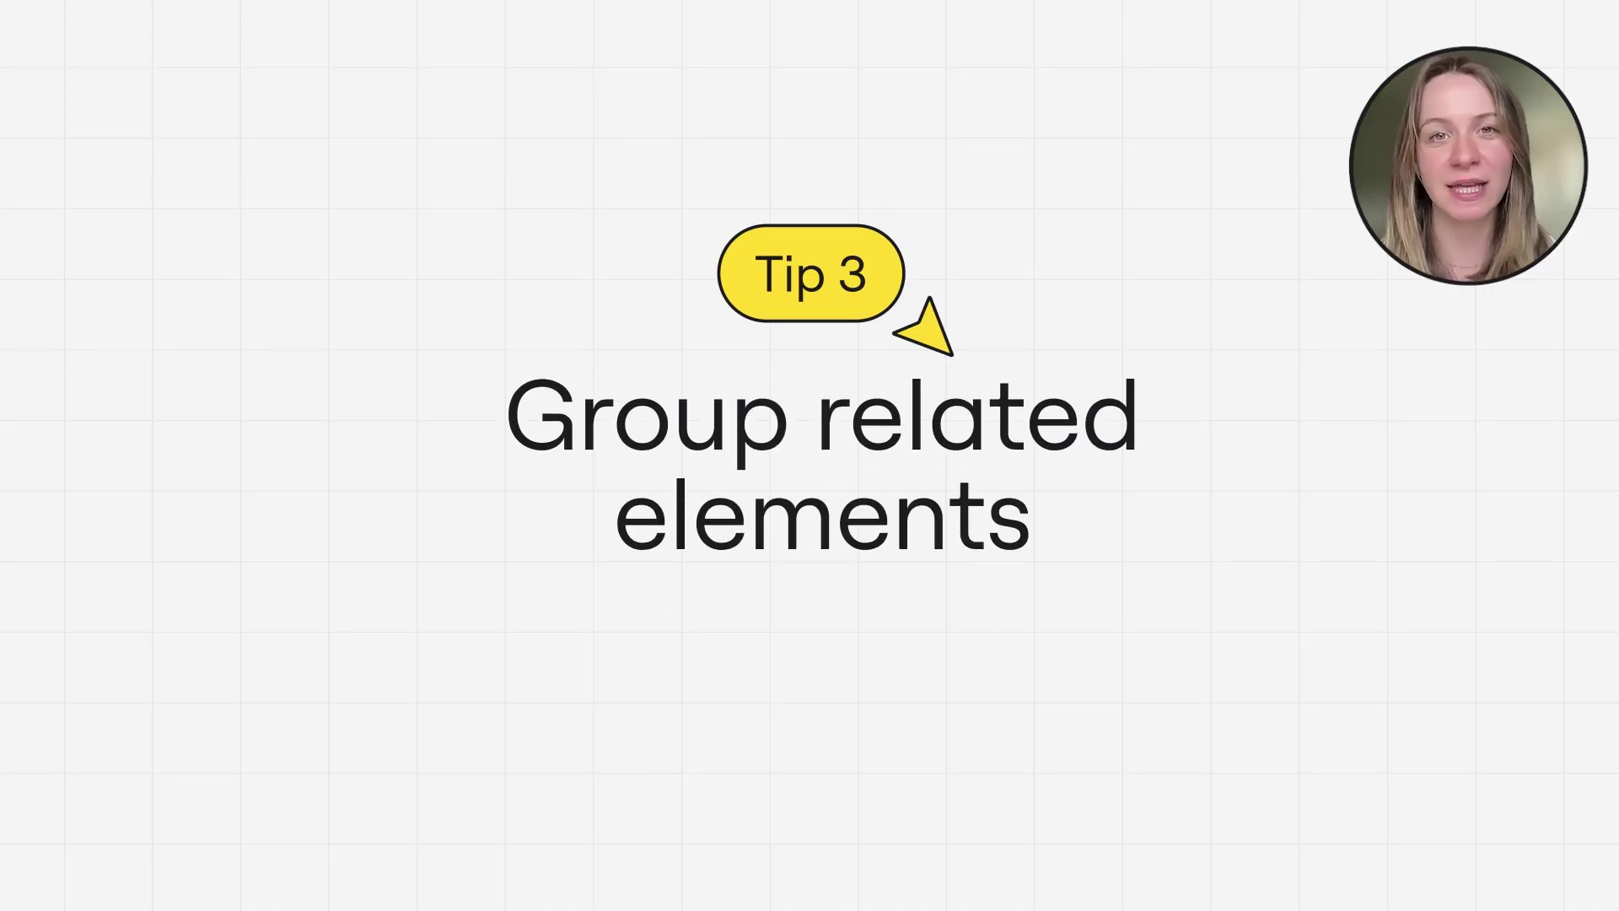
# - Group all the monthly calendar frames together
pyautogui.moveTo(1209, 693); pyautogui.dragTo(782, 195)
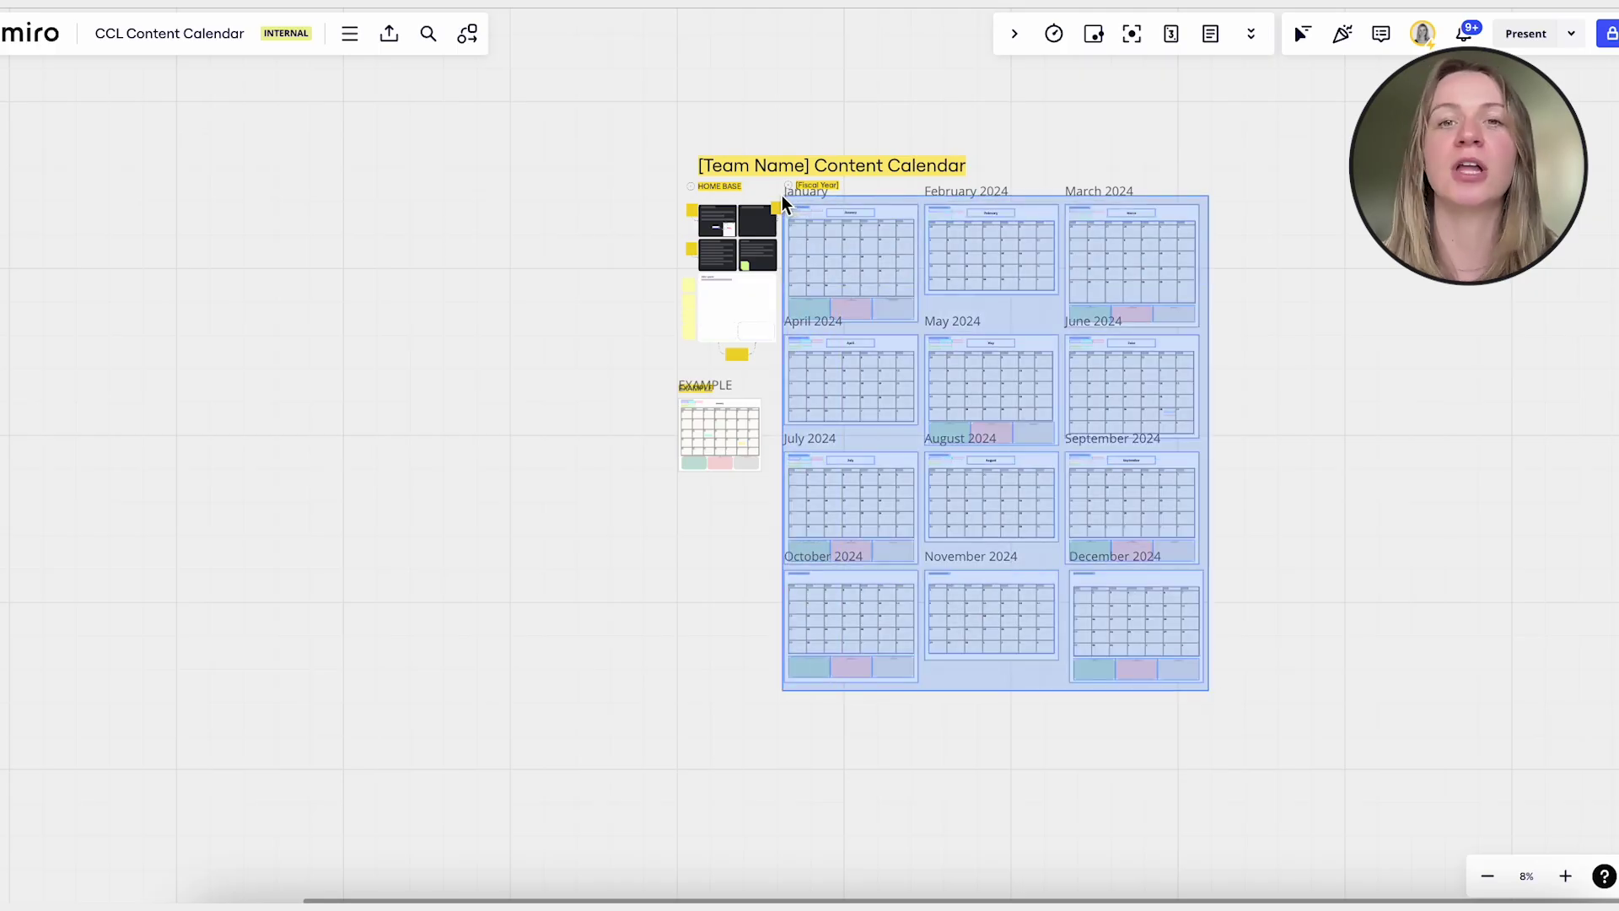
pyautogui.click(1116, 135)
pyautogui.click(1157, 175)
# - Group the three cards under the calendar and confirm they move together
pyautogui.scroll(5, 852, 307)
pyautogui.scroll(1, 852, 307)
pyautogui.click(717, 295)
pyautogui.keyDown('shift'); pyautogui.click(744, 294); pyautogui.keyUp('shift')
pyautogui.keyDown('shift'); pyautogui.click(1130, 293); pyautogui.keyUp('shift')
pyautogui.click(993, 165)
pyautogui.moveTo(903, 291); pyautogui.dragTo(915, 298)
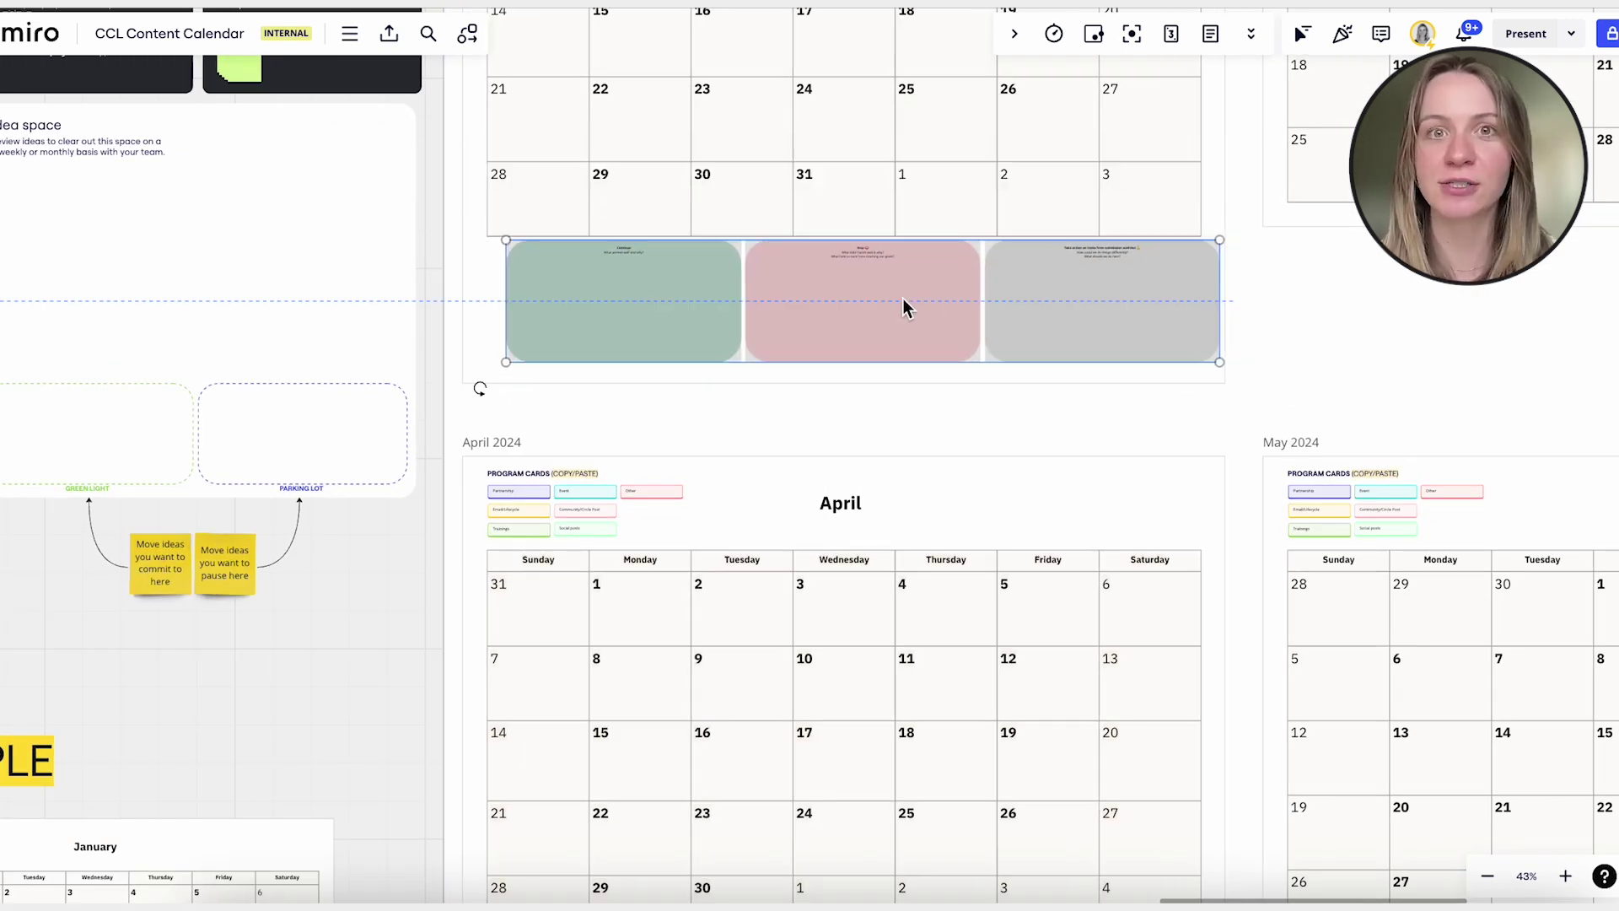
# - Group the 34 HOME BASE cards and sticky notes into one group
pyautogui.scroll(5, 616, 304)
pyautogui.moveTo(369, 179); pyautogui.dragTo(933, 553)
pyautogui.click(664, 103)
pyautogui.scroll(-4, 590, 376)
pyautogui.moveTo(315, 349); pyautogui.dragTo(925, 818)
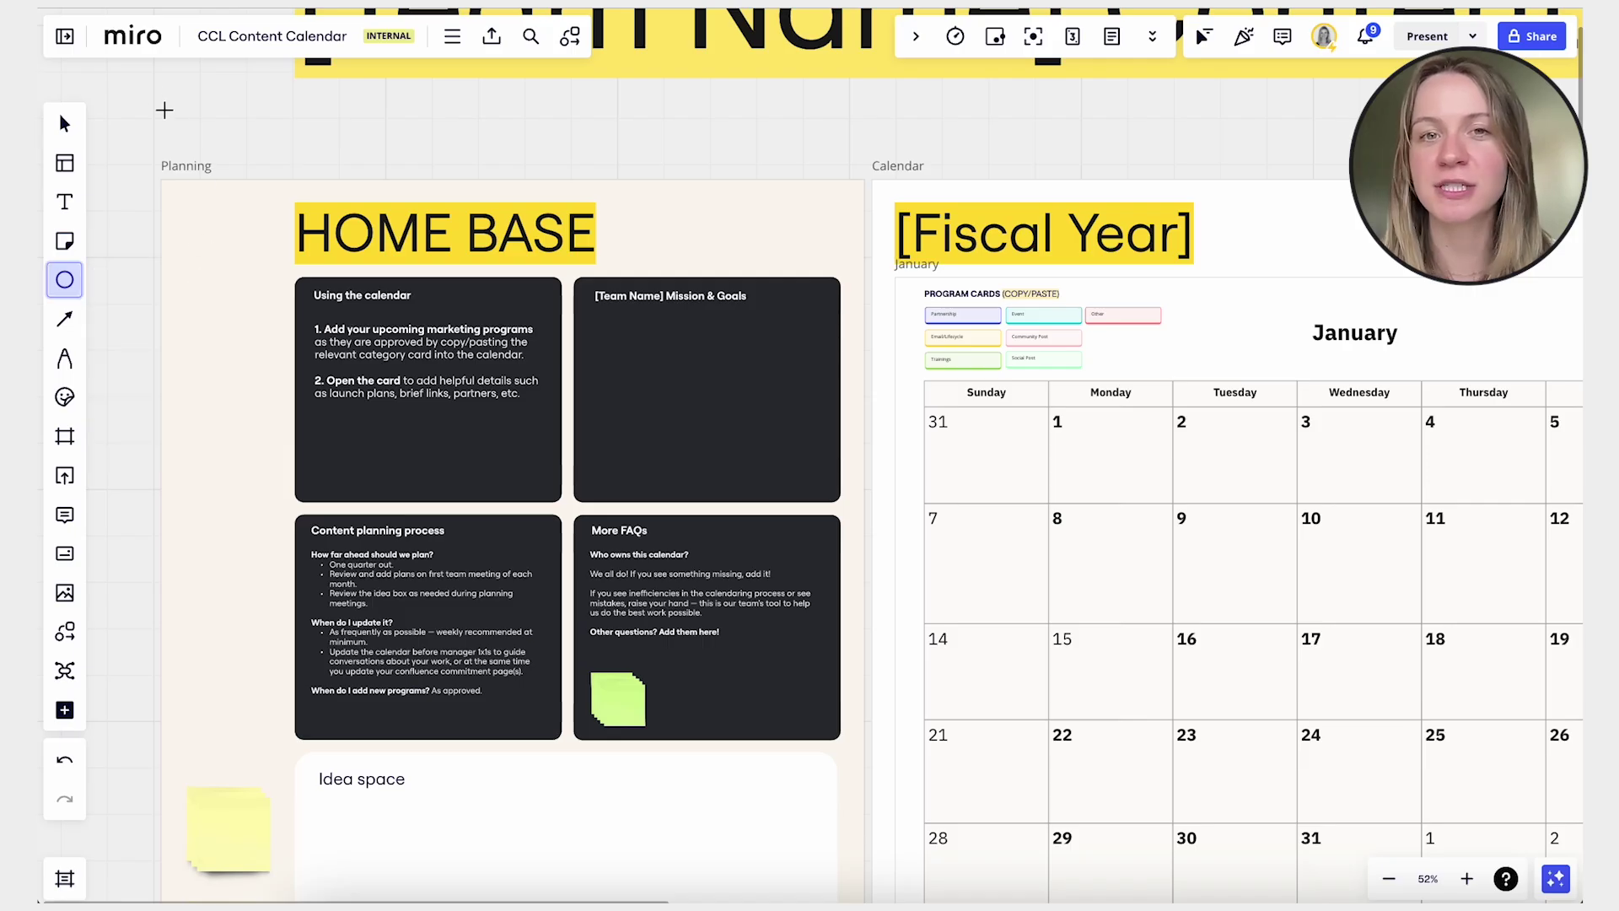
# - Add circles numbered 1 and 2 above the Planning and Calendar sections
pyautogui.moveTo(160, 98)
pyautogui.mouseDown()
pyautogui.moveTo(218, 150)
pyautogui.moveTo(1027, 127)
pyautogui.mouseUp()
pyautogui.write('1')
pyautogui.click(277, 135)
pyautogui.click(199, 126)
pyautogui.doubleClick(899, 121)
pyautogui.write('2')
pyautogui.click(1038, 129)
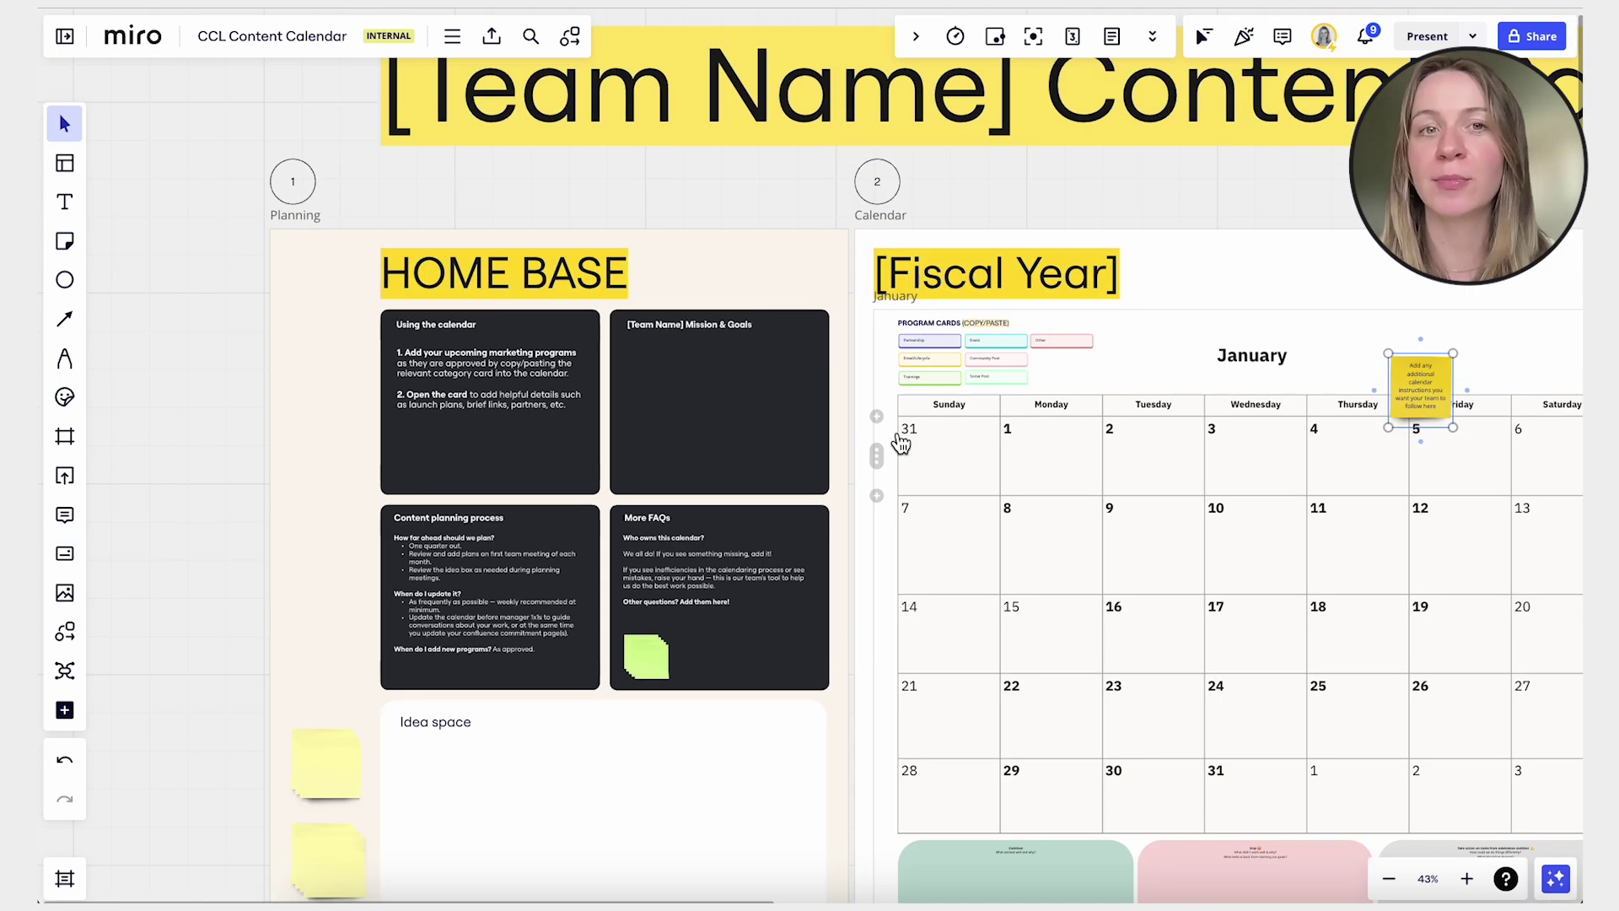
# - Move a yellow instruction sticky beside the Using the calendar card
pyautogui.click(1417, 392)
pyautogui.moveTo(1417, 392)
pyautogui.mouseDown()
pyautogui.moveTo(386, 381)
pyautogui.moveTo(273, 246)
pyautogui.mouseUp()
pyautogui.scroll(5, 387, 381)
pyautogui.moveTo(254, 371)
pyautogui.mouseDown()
pyautogui.moveTo(259, 392)
pyautogui.moveTo(364, 451)
pyautogui.mouseUp()
# - Place the goals sticky above the Mission & Goals card and connect it with an arrow
pyautogui.scroll(-2, 362, 455)
pyautogui.scroll(-2, 1475, 419)
pyautogui.moveTo(1484, 422); pyautogui.dragTo(1337, 334)
pyautogui.moveTo(1318, 400); pyautogui.dragTo(1298, 474)
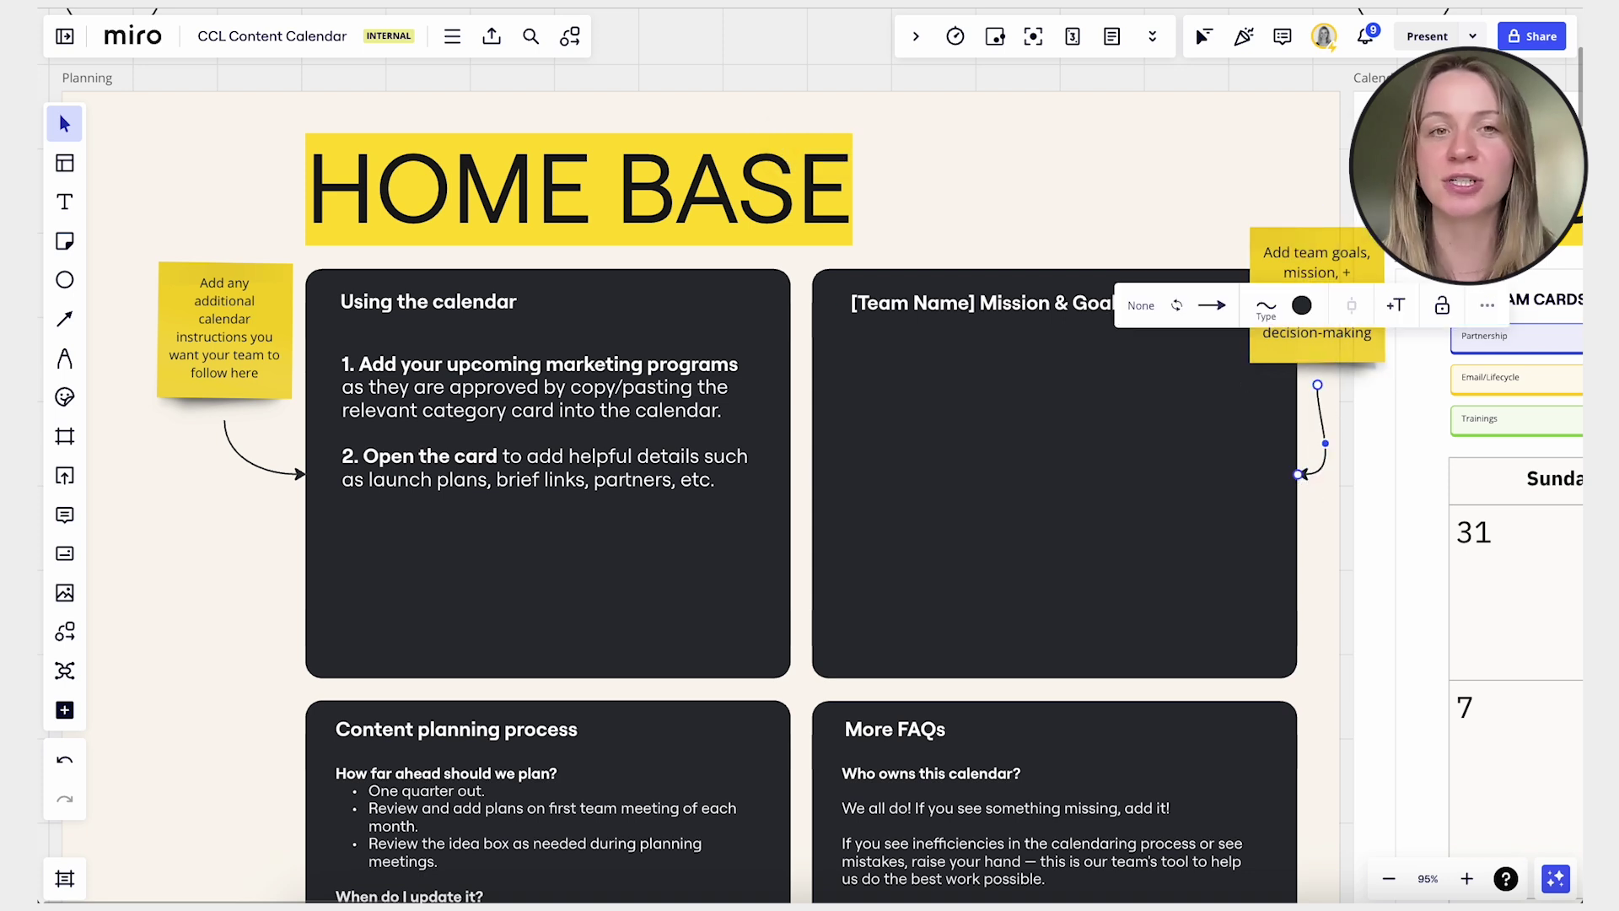
# - Add a 'Customize for your team' sticky beside Content planning with an arrow to it
pyautogui.scroll(-3, 1181, 559)
pyautogui.hotkey('ctrl', 'v')
pyautogui.moveTo(612, 612); pyautogui.dragTo(325, 620)
pyautogui.moveTo(293, 699); pyautogui.dragTo(379, 713)
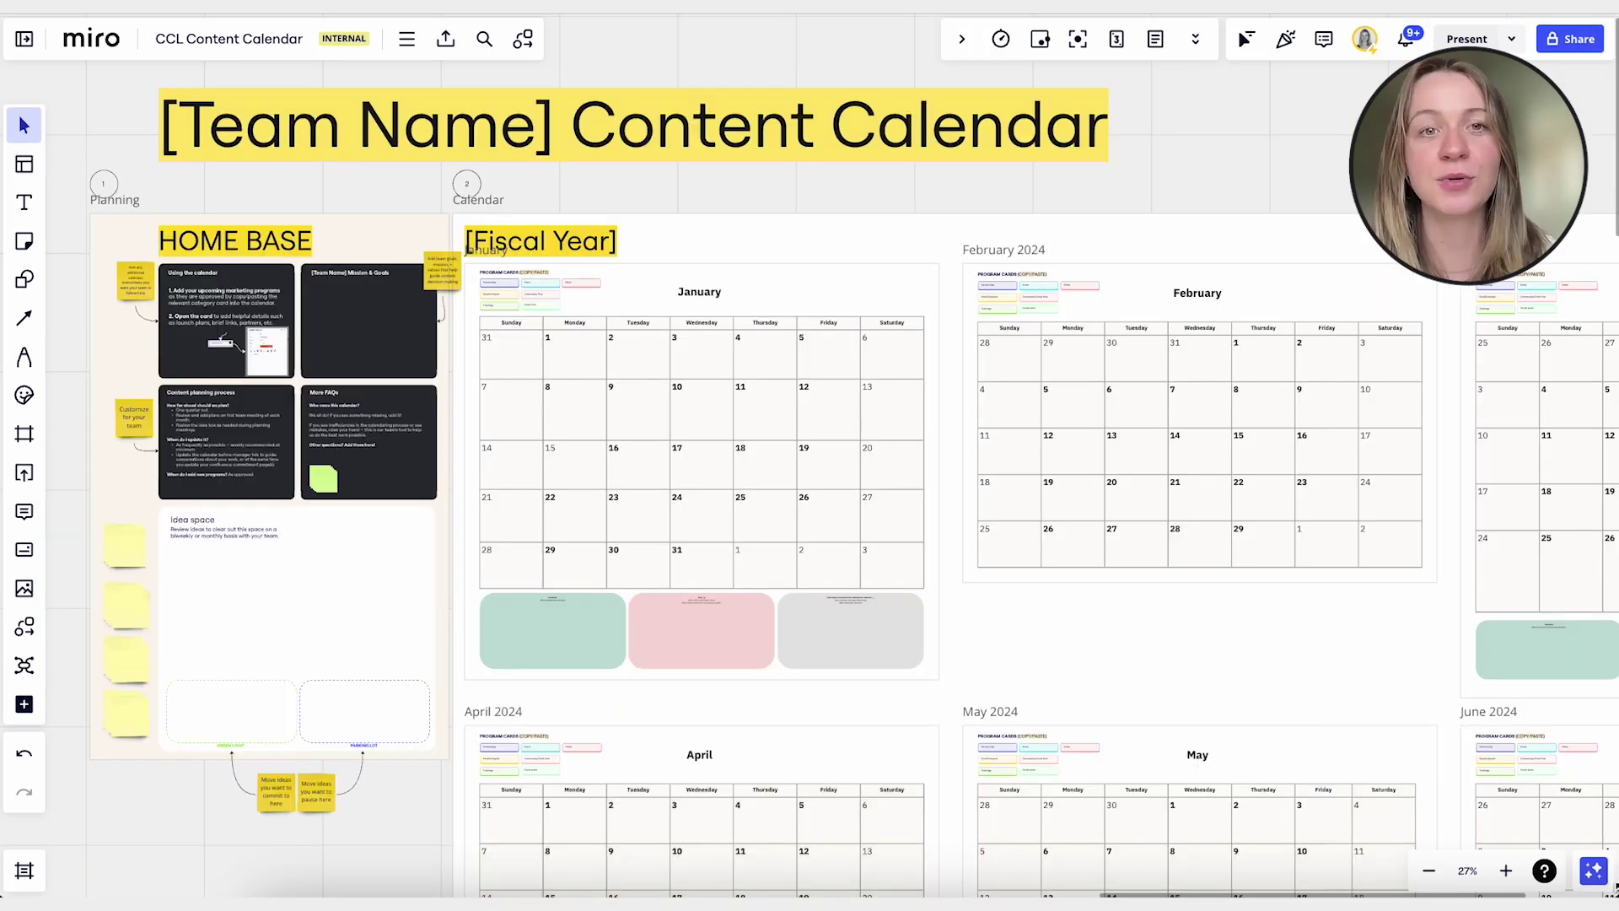
# - Prompt Miro AI, as a marketer, to write instructions for using the content calendar template
pyautogui.click(1593, 870)
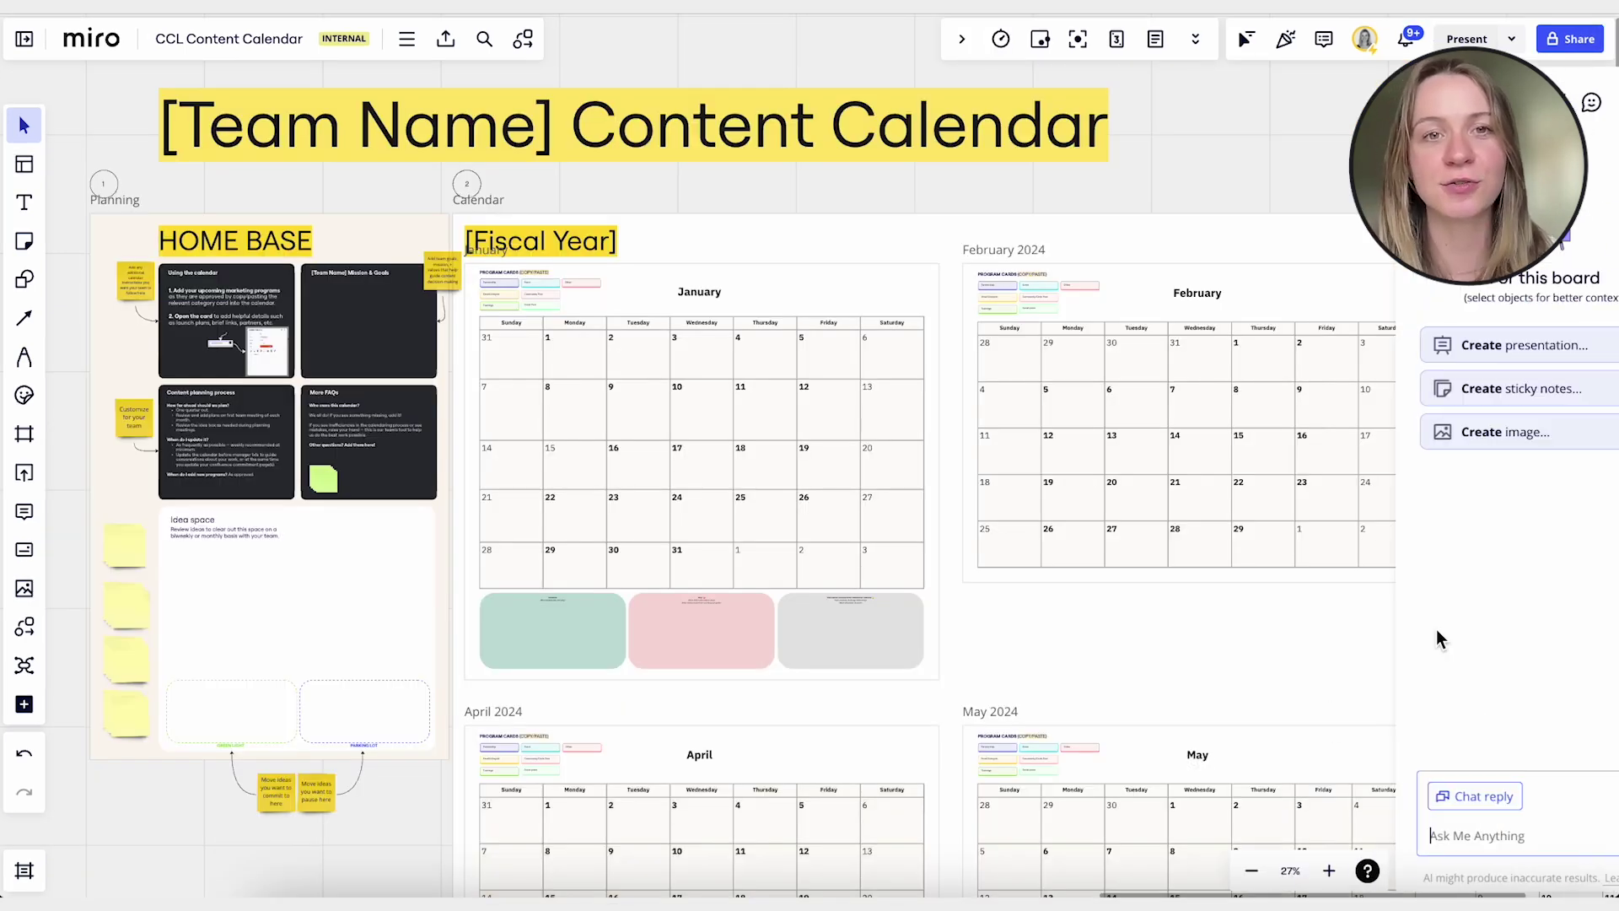
pyautogui.write('As a m')
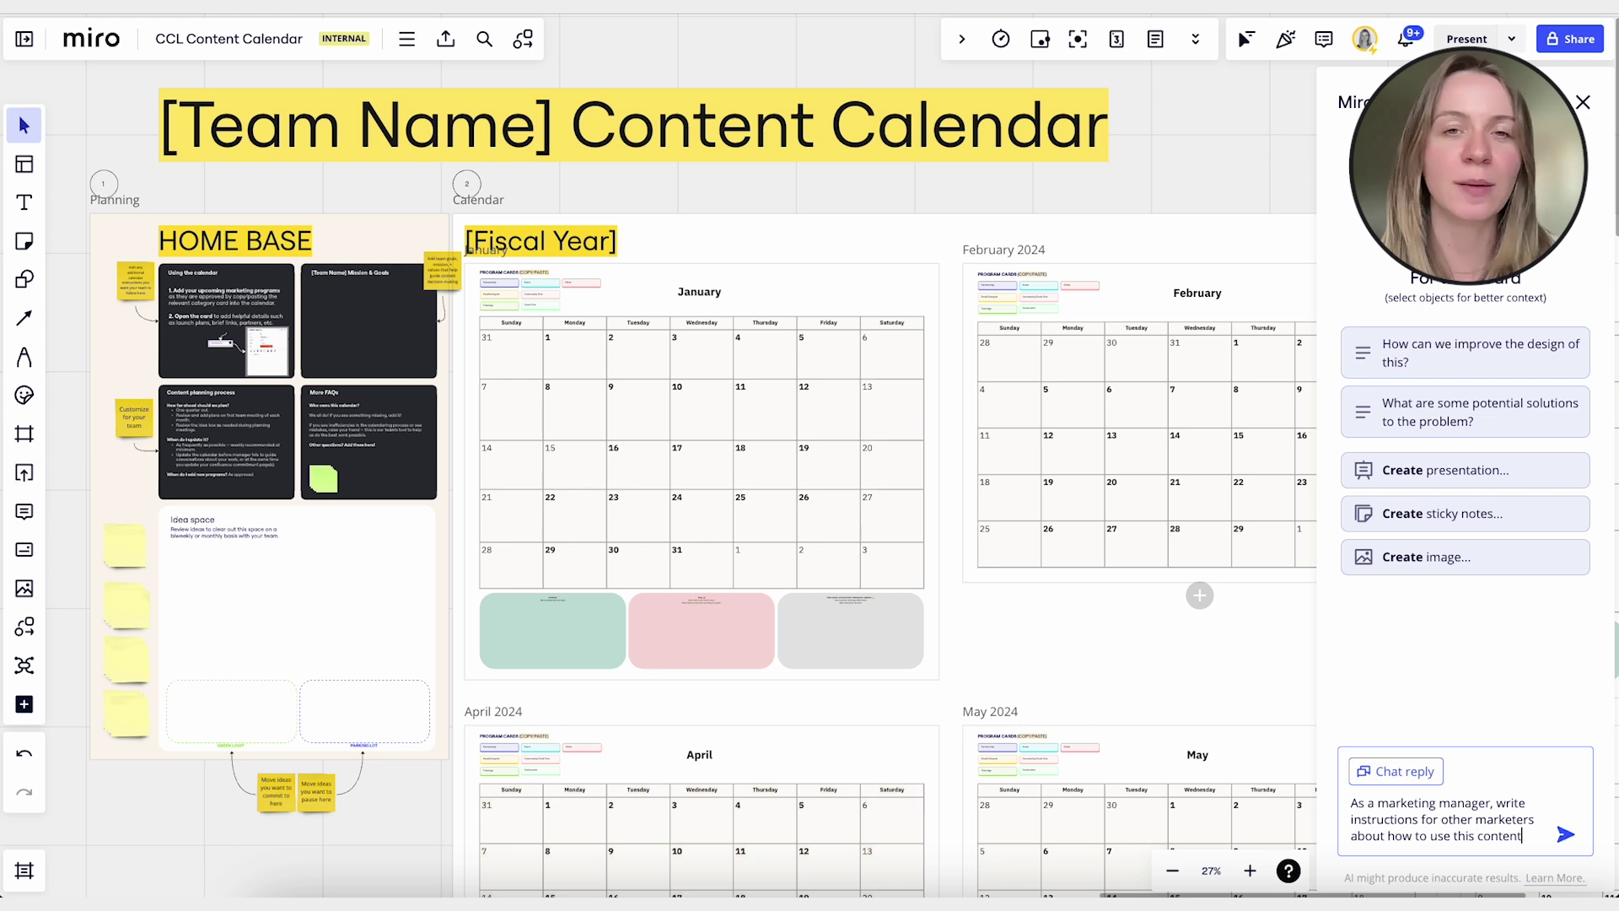
pyautogui.write('calendar template')
pyautogui.press('Return')
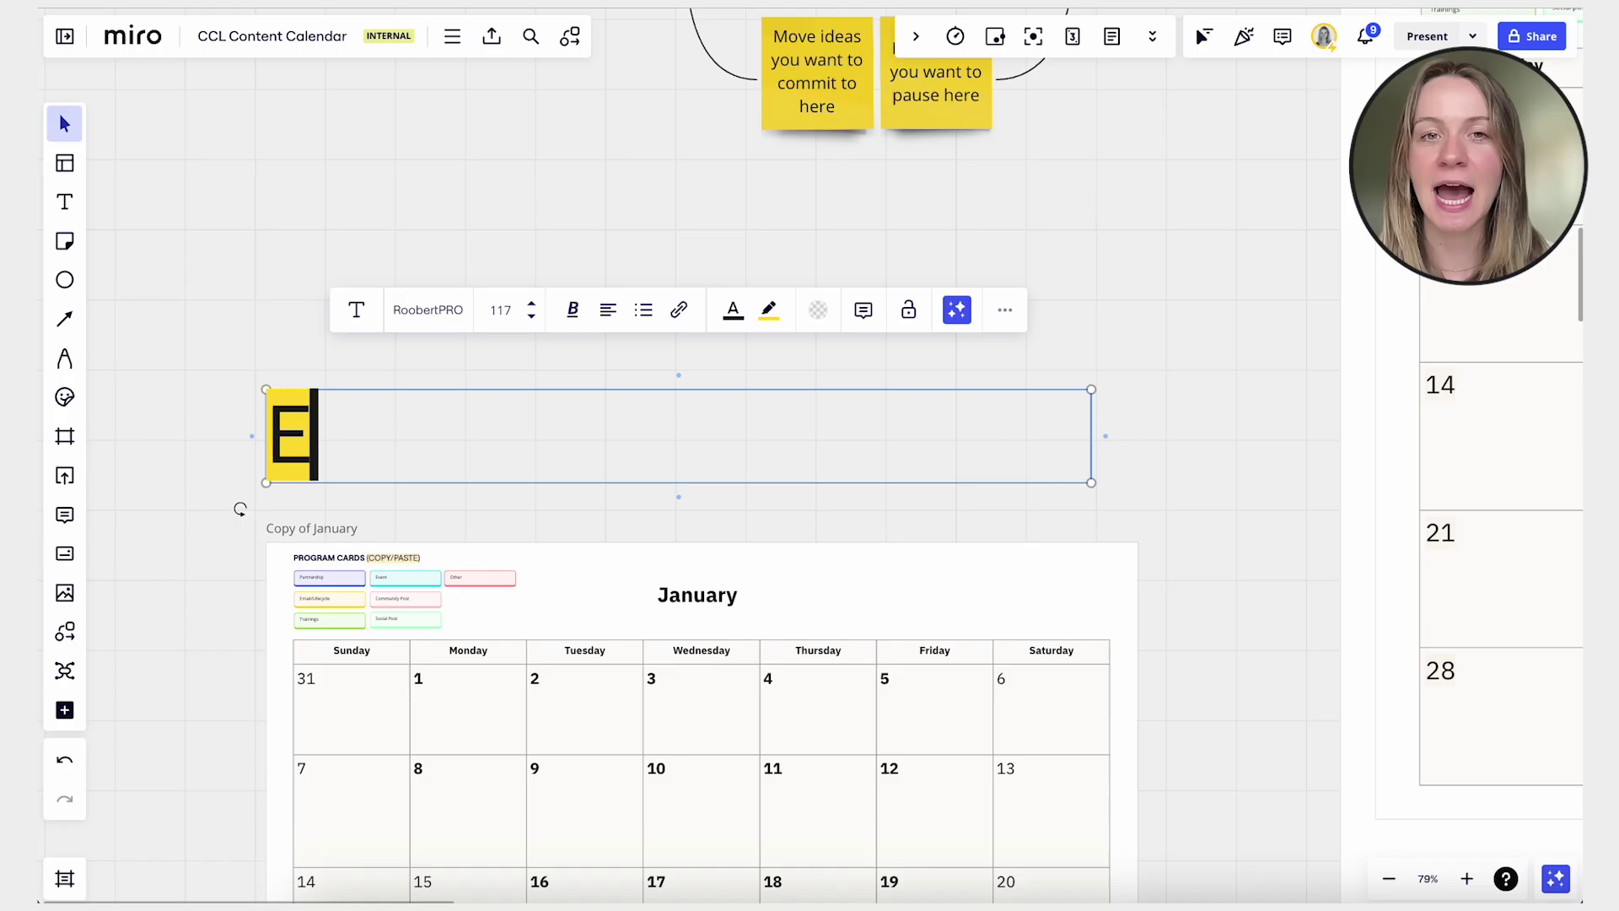
# - Title the copied January calendar 'EXAMPLE'
pyautogui.write('XAMPLE')
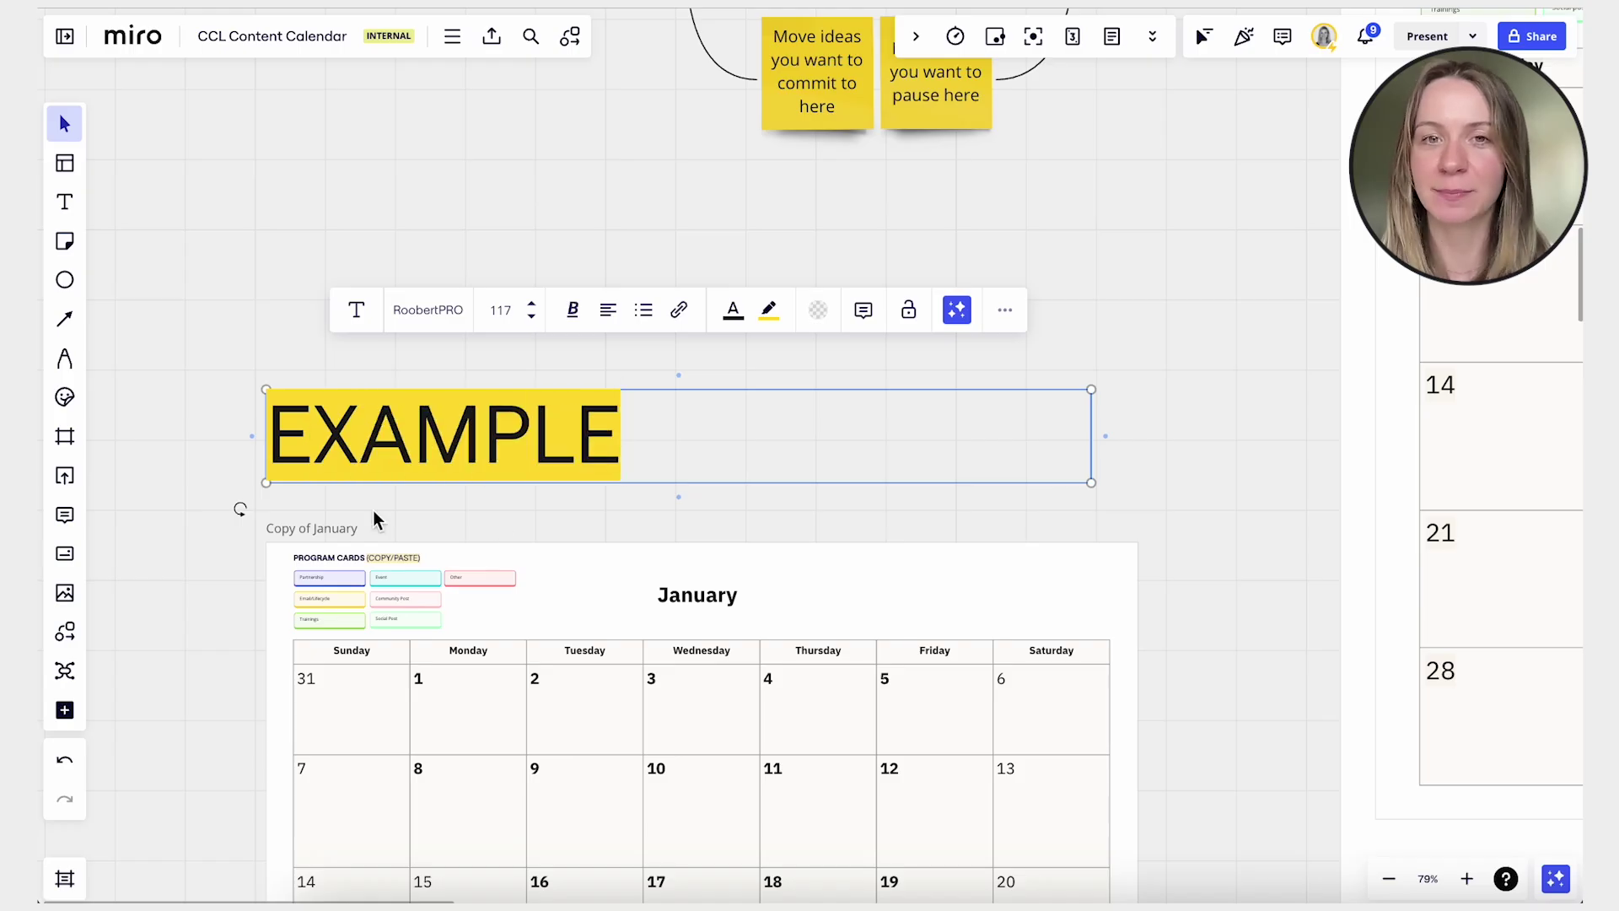
pyautogui.click(310, 531)
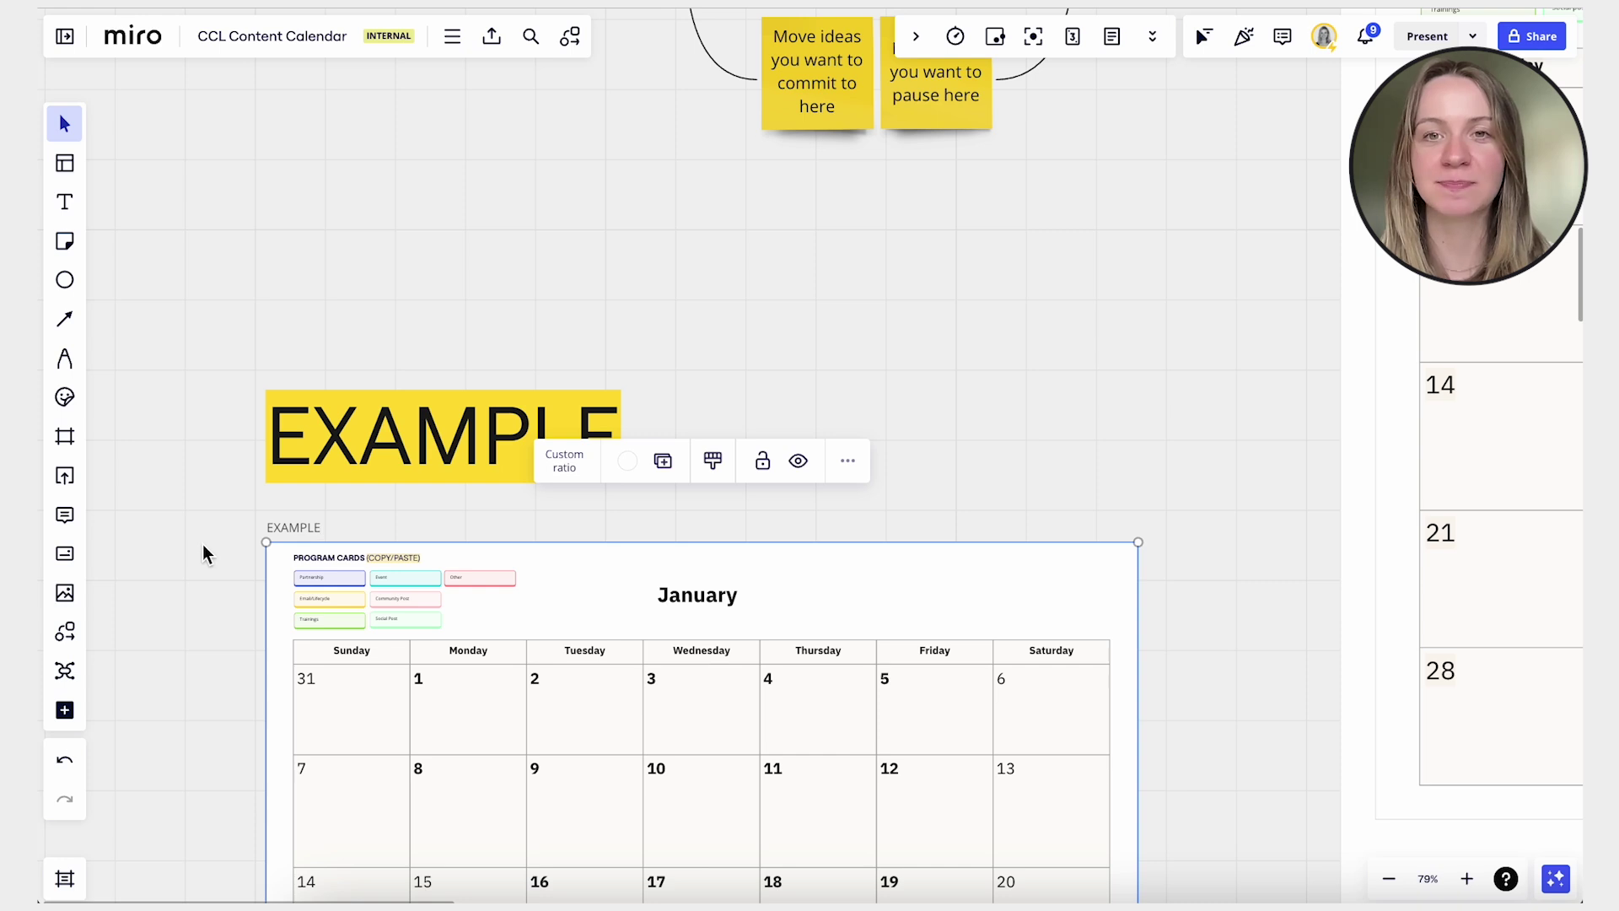
pyautogui.scroll(-5, 531, 608)
pyautogui.scroll(3, 529, 600)
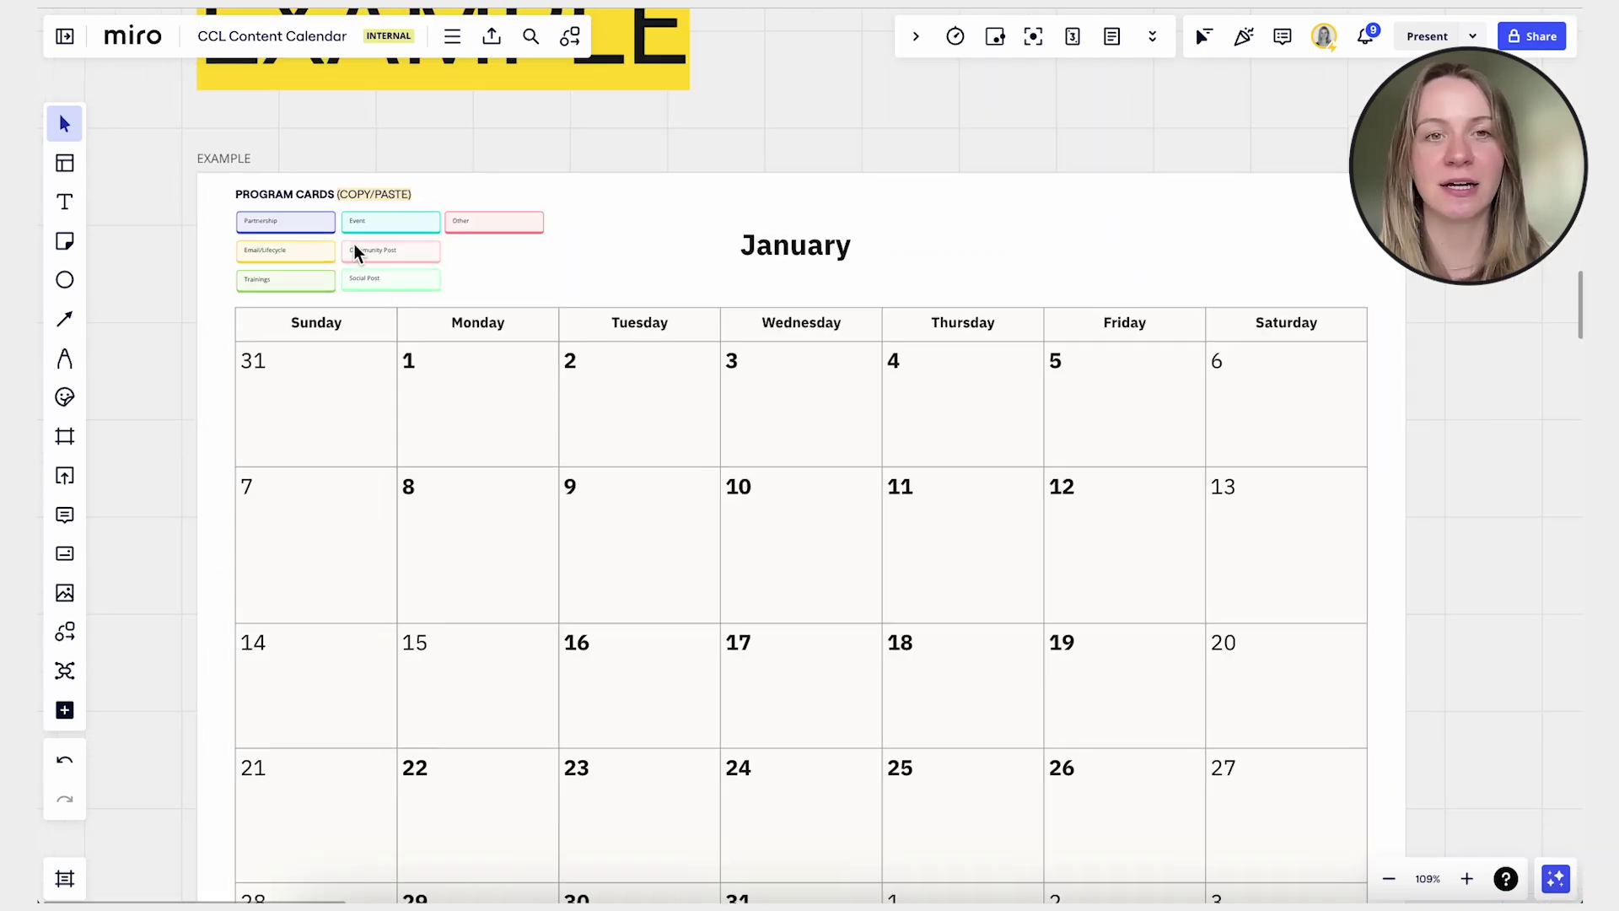
# - Copy a Social Post card onto the 10th reading 'Feature Launch Announcement (Facebook, Twitter)'
pyautogui.click(363, 273)
pyautogui.moveTo(363, 273); pyautogui.dragTo(796, 555)
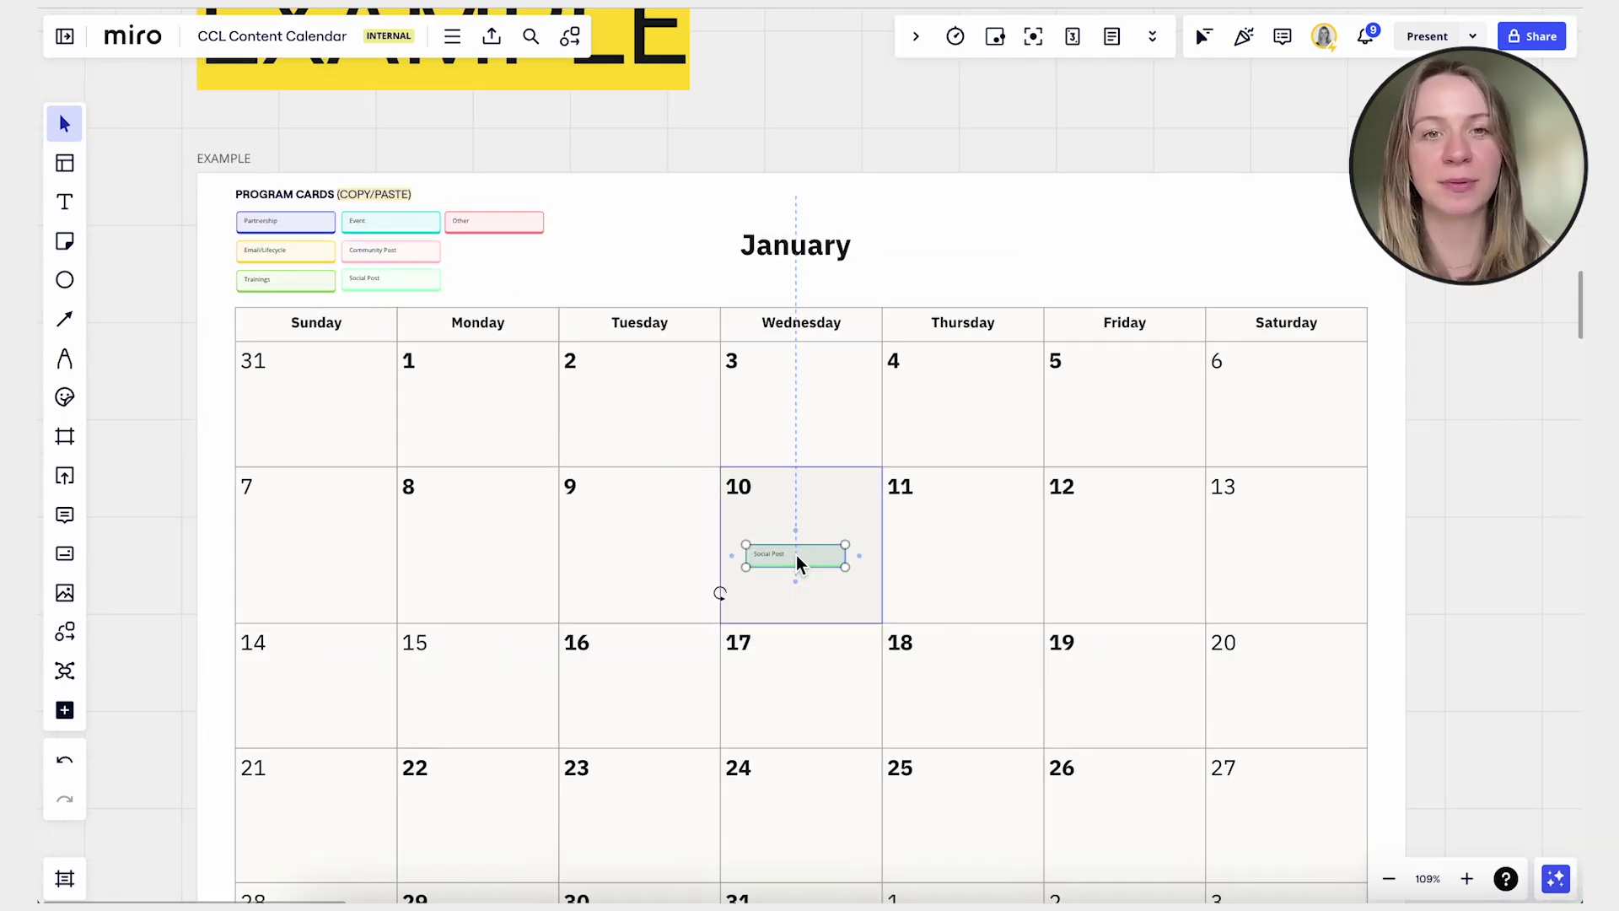
pyautogui.scroll(5, 796, 555)
pyautogui.doubleClick(718, 541)
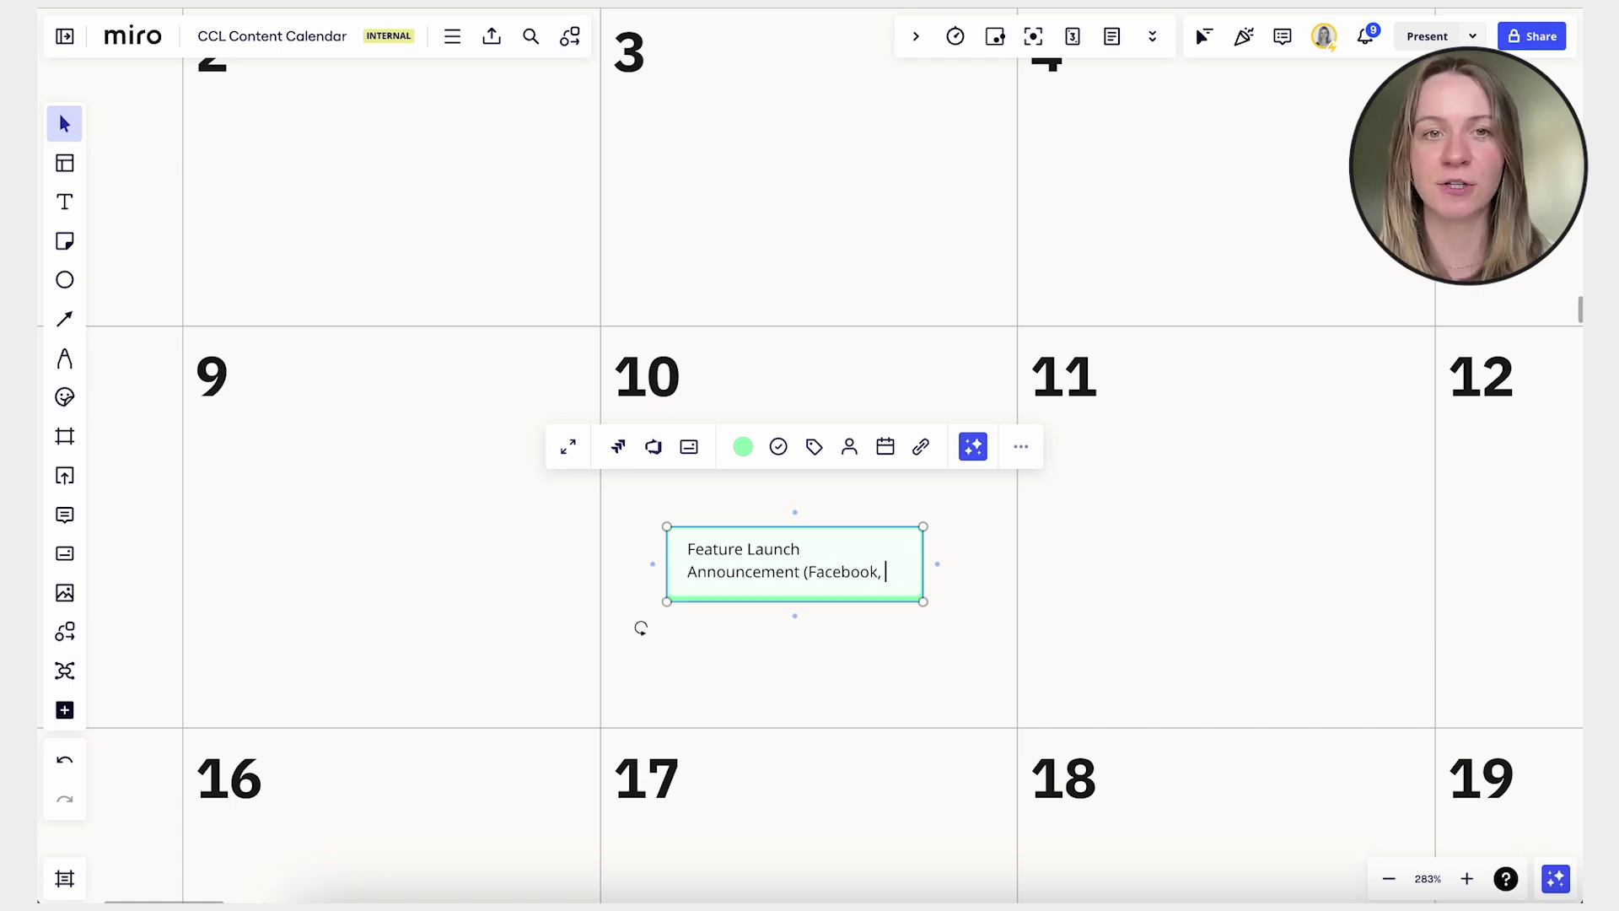
pyautogui.click(905, 543)
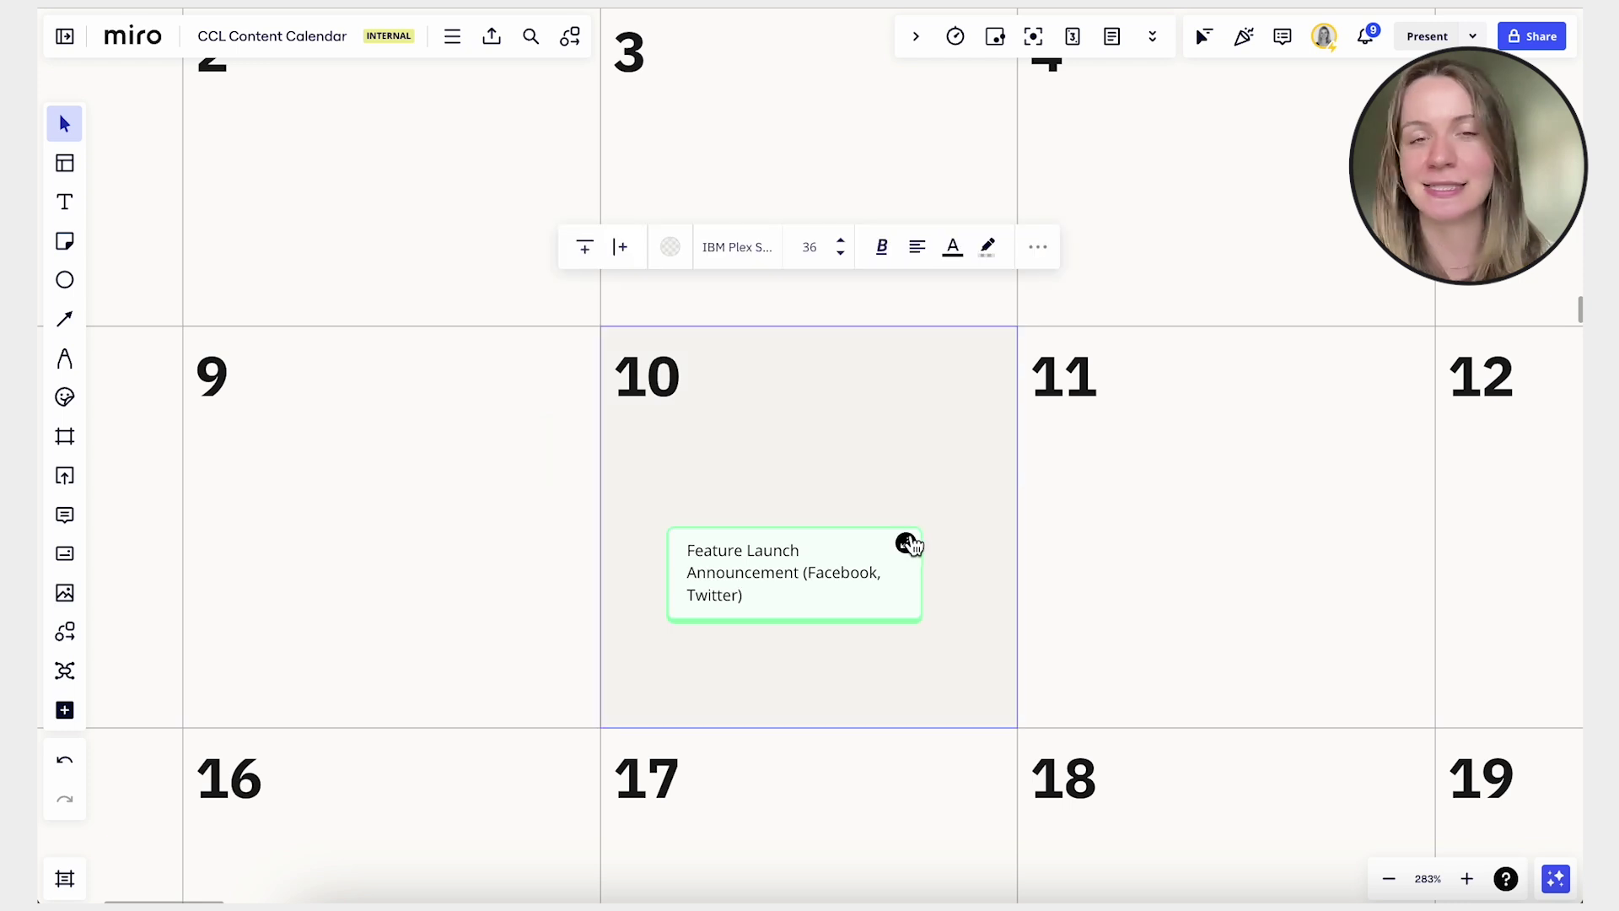